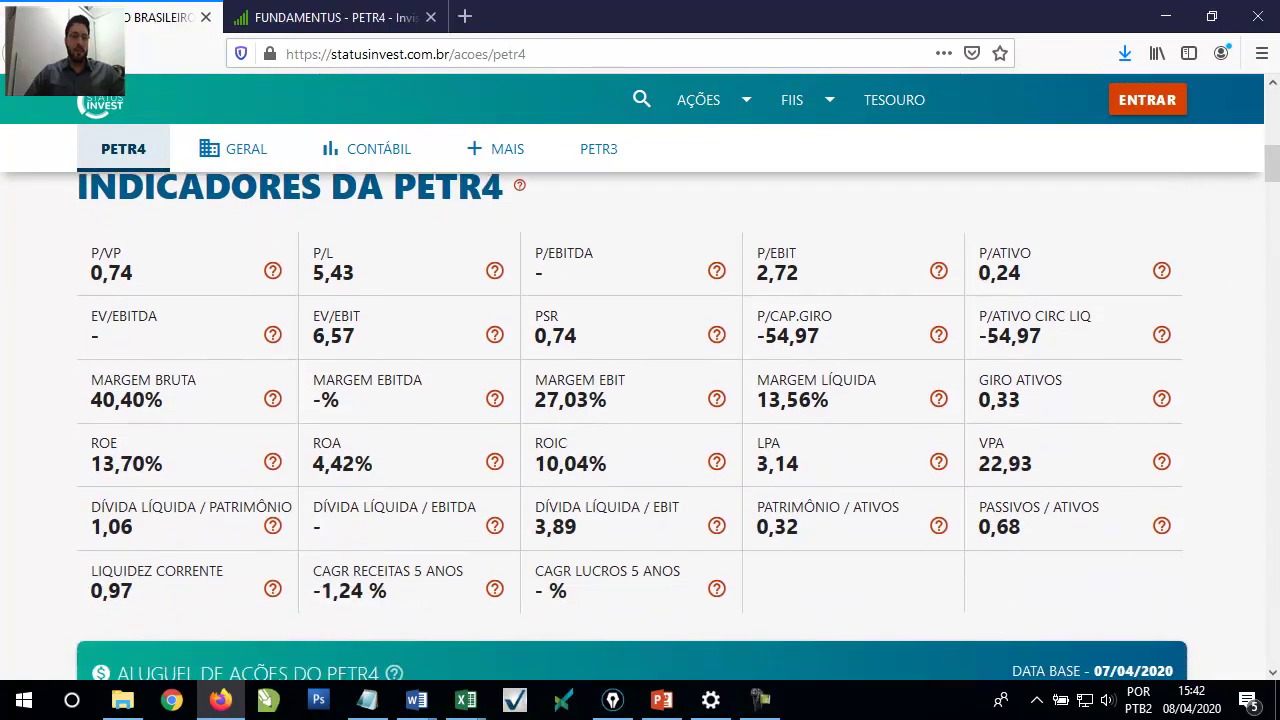
- Circle PETR4's VPA indicator on the Status Invest page with the screen annotation pen
left_click(612, 699)
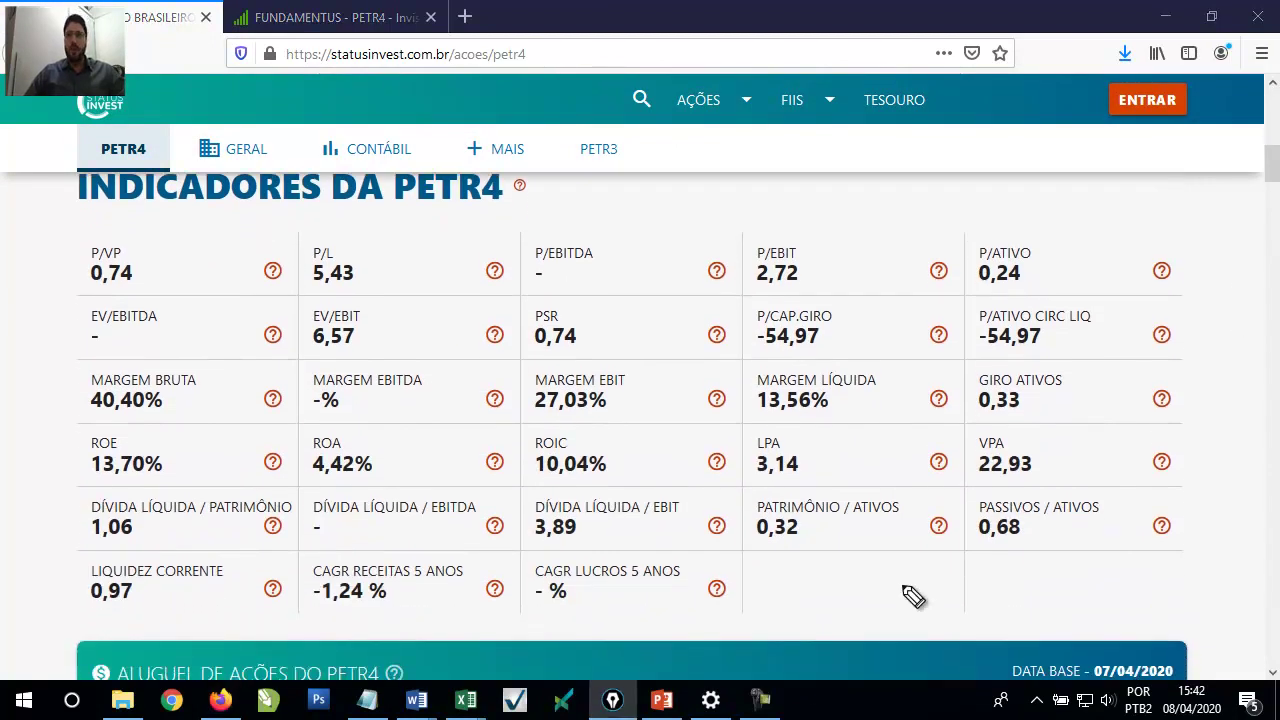
mouse_move(966, 434)
left_mouse_down()
mouse_move(1000, 428)
mouse_move(1053, 460)
mouse_move(988, 494)
mouse_move(963, 460)
mouse_move(980, 440)
left_mouse_up()
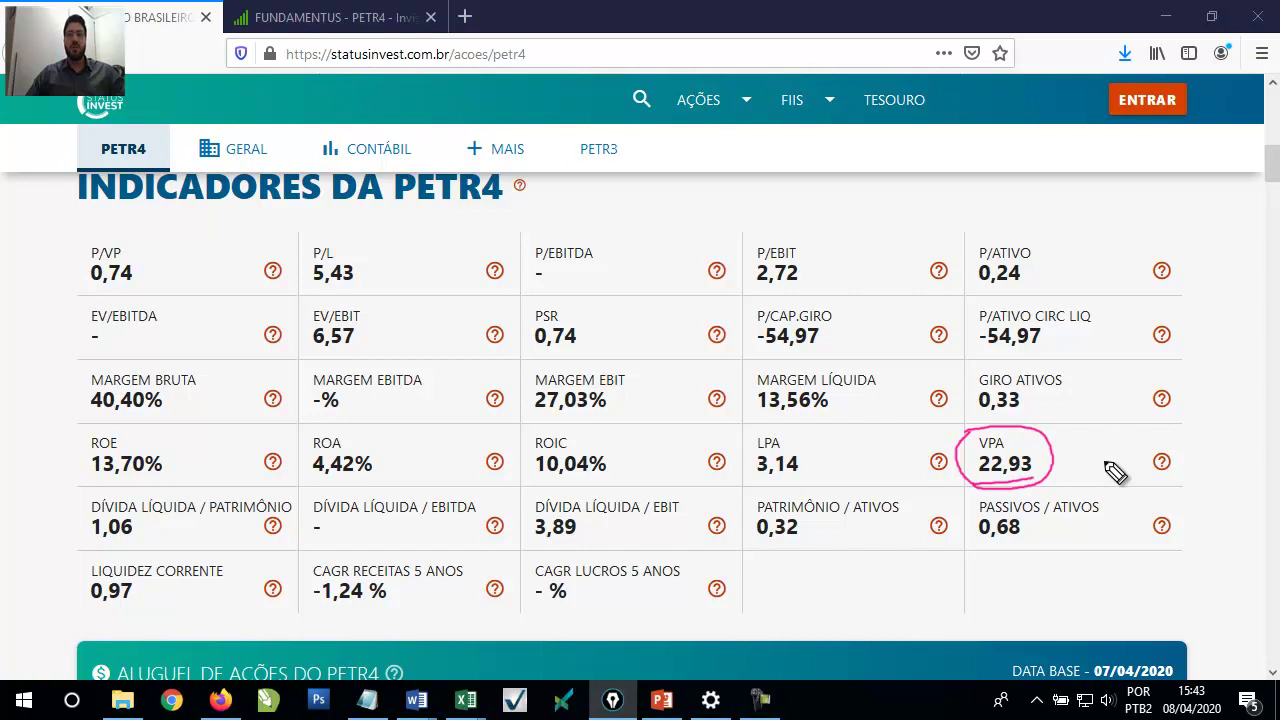
- Circle Patrimônio Líquido and Nº Total de Papeis in the company data and link the two with a drawn arrow
scroll(1237, 363, "down", 10)
scroll(1240, 366, "down", 10)
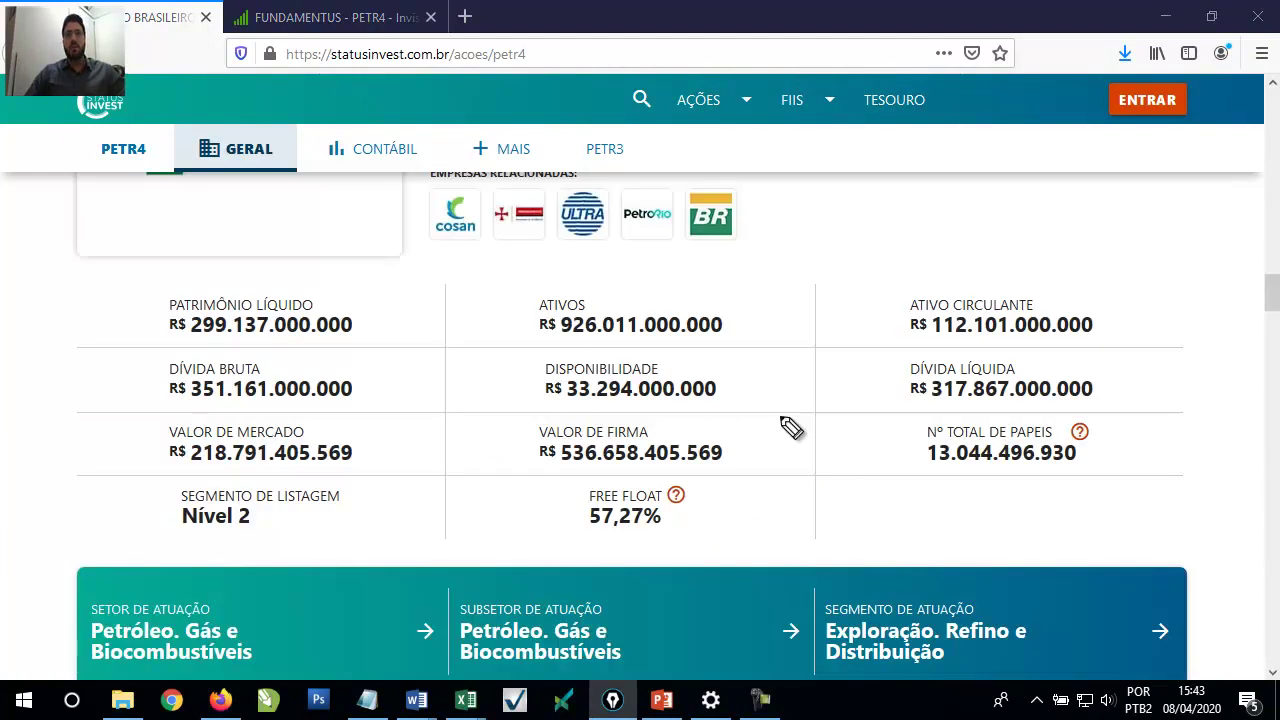
mouse_move(158, 291)
left_mouse_down()
mouse_move(310, 279)
mouse_move(364, 321)
mouse_move(202, 352)
mouse_move(186, 280)
left_mouse_up()
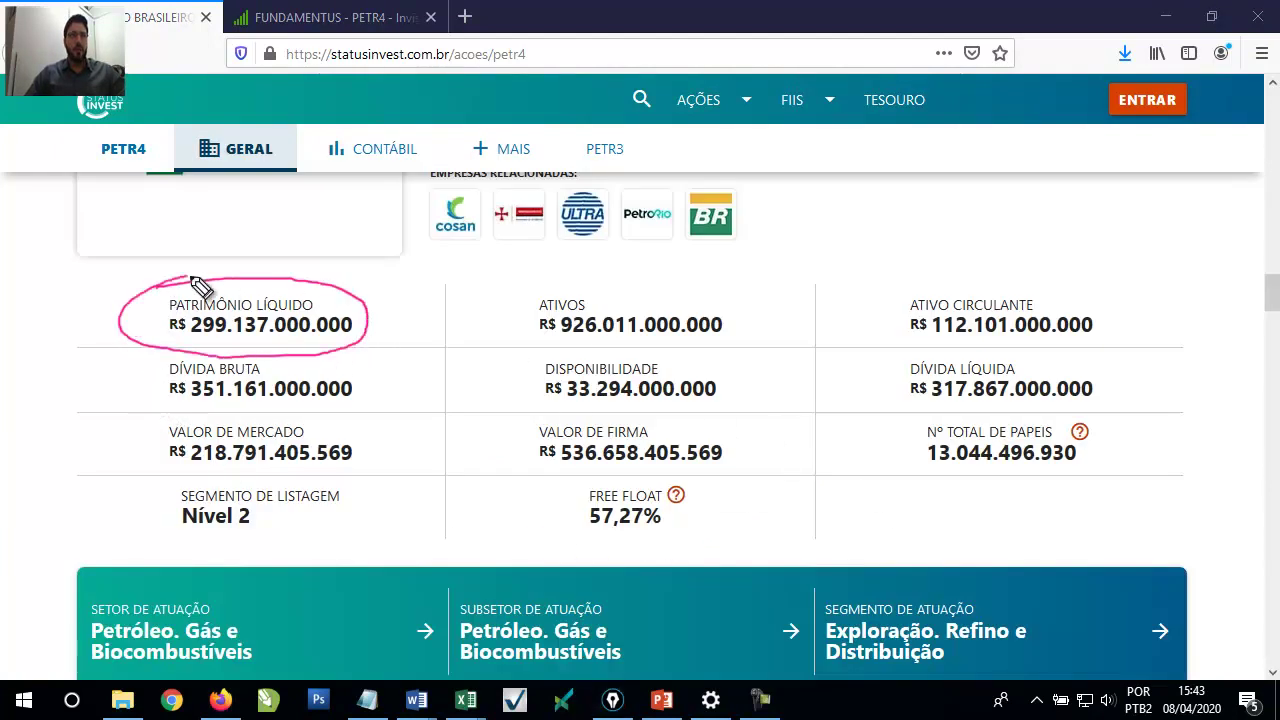
mouse_move(362, 347)
left_mouse_down()
mouse_move(566, 510)
mouse_move(842, 521)
mouse_move(892, 492)
left_mouse_up()
mouse_move(902, 418)
left_mouse_down()
mouse_move(1006, 412)
mouse_move(1123, 466)
mouse_move(929, 491)
mouse_move(906, 421)
left_mouse_up()
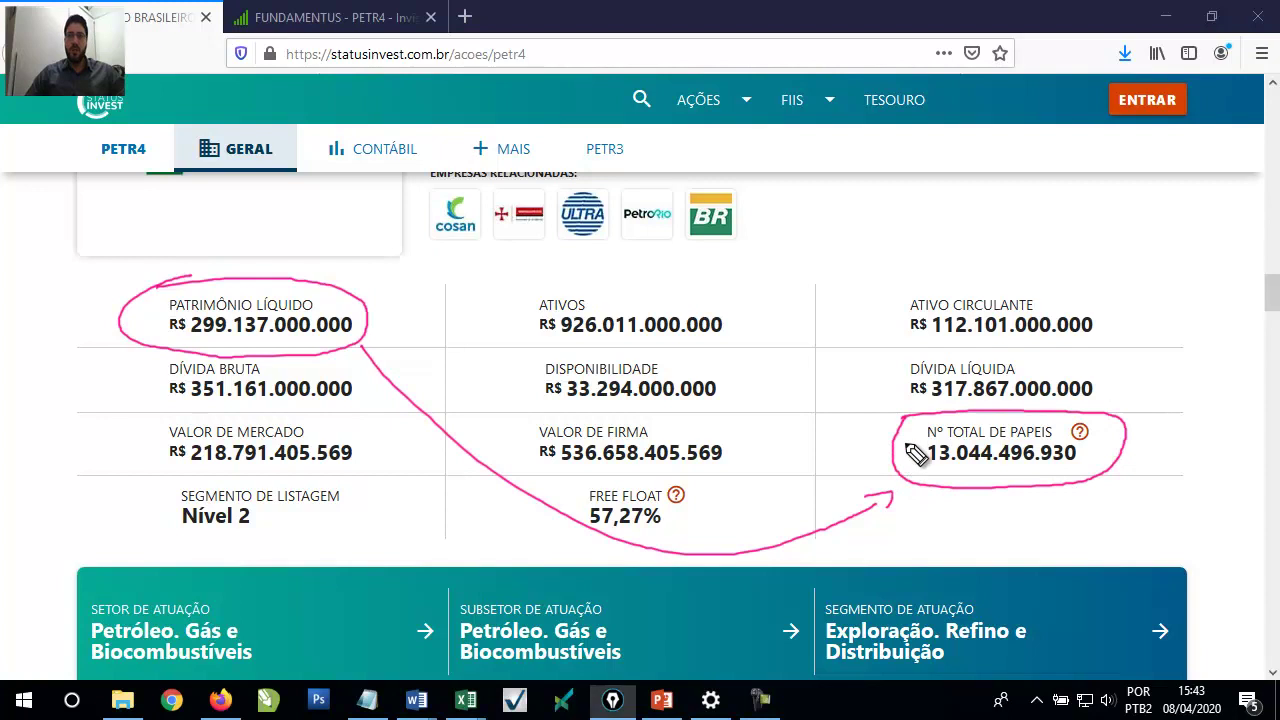
- Underline the leading digits of Patrimônio Líquido and Nº Total de Papeis, and clear all the pen marks
left_click_drag(213, 342, 230, 343)
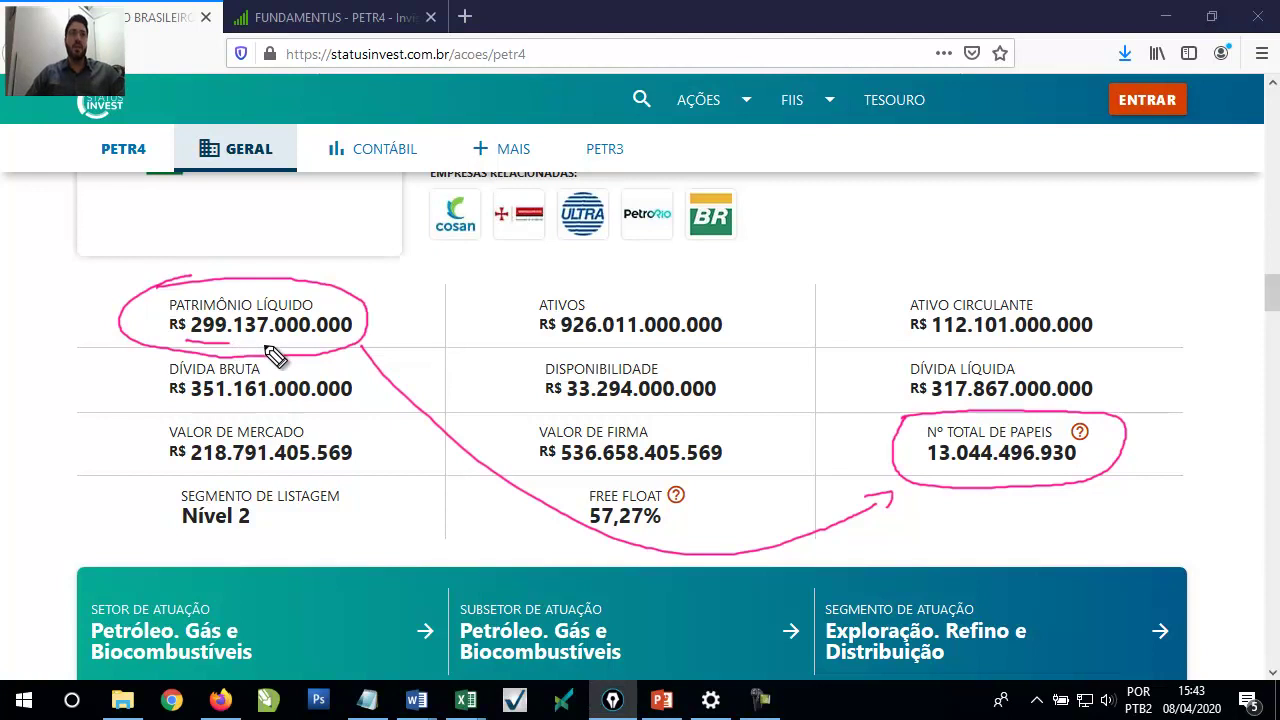
left_click_drag(928, 466, 968, 465)
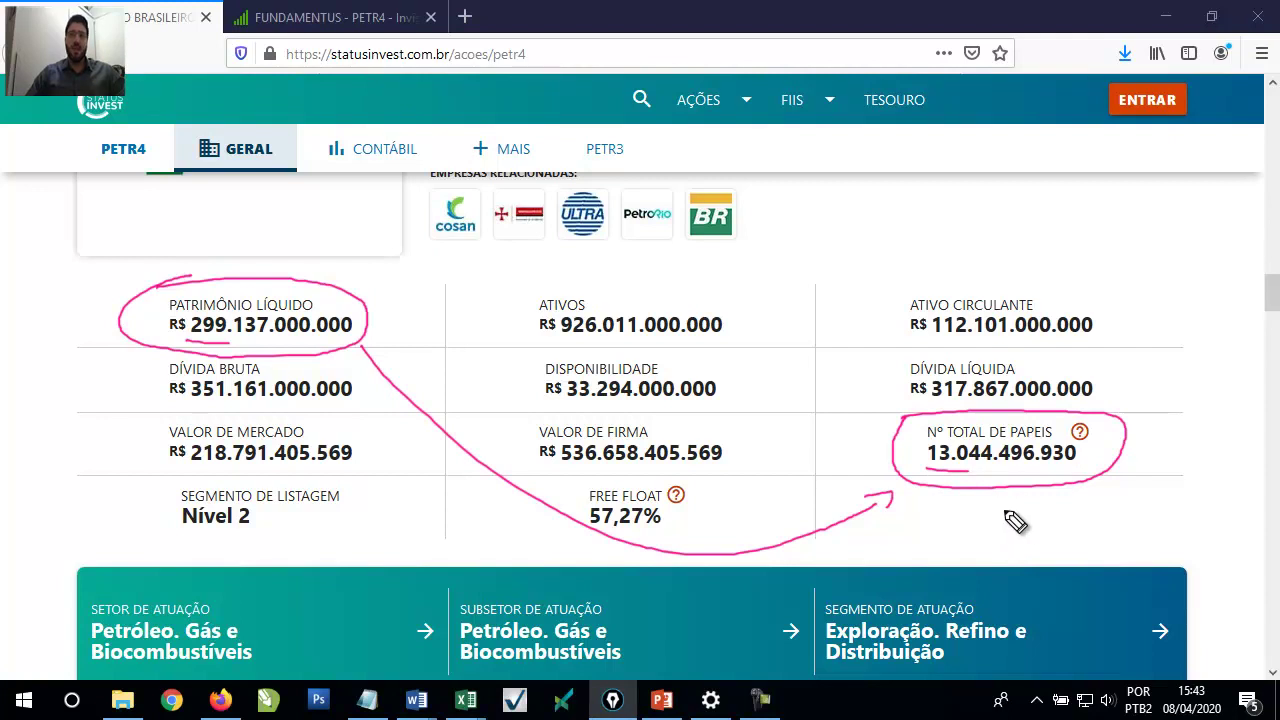
key("Escape")
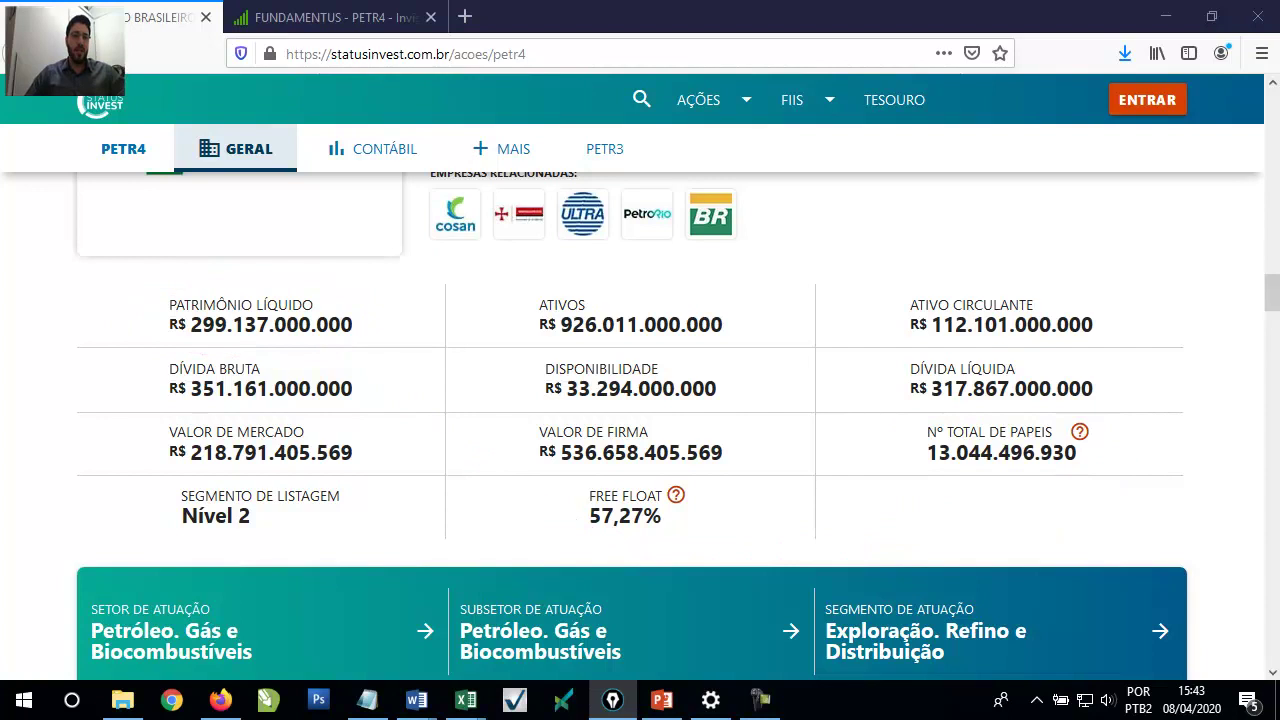
- Return to the PETR4 indicators, circle the VPA value with the pen and clear the mark
left_click_drag(1258, 293, 1271, 170)
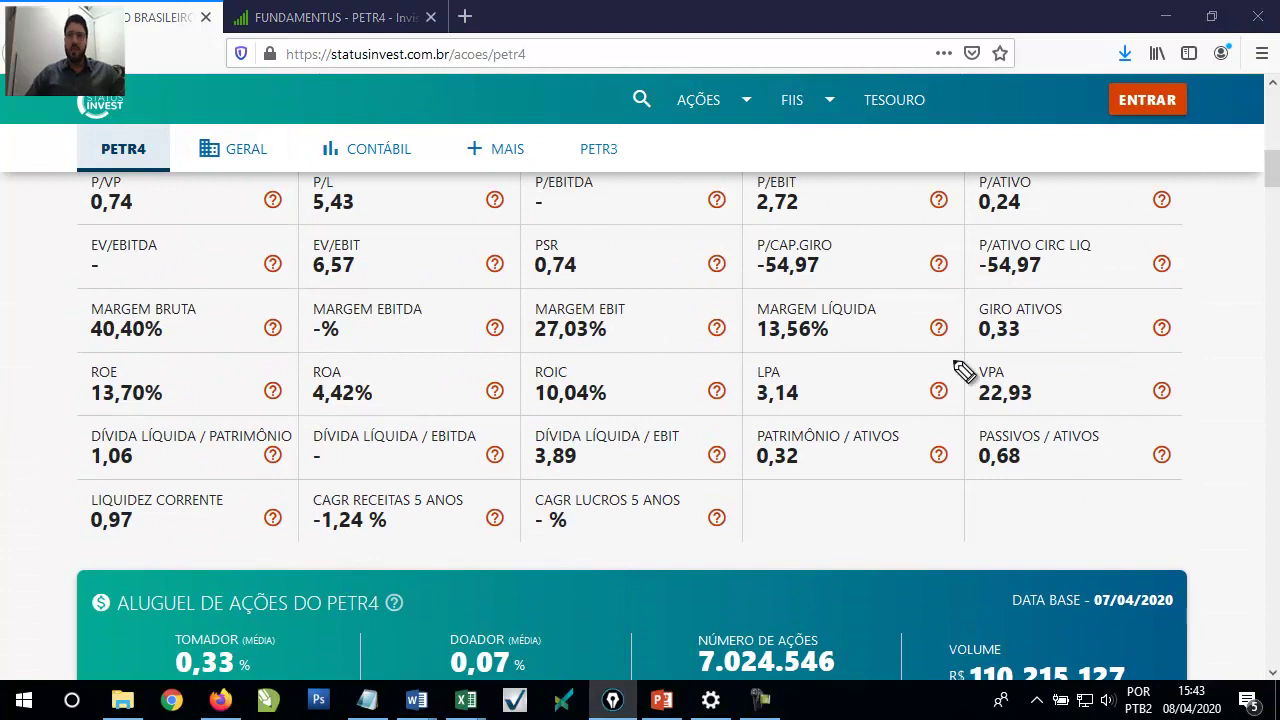
mouse_move(957, 358)
left_mouse_down()
mouse_move(1056, 392)
mouse_move(971, 414)
mouse_move(960, 356)
left_mouse_up()
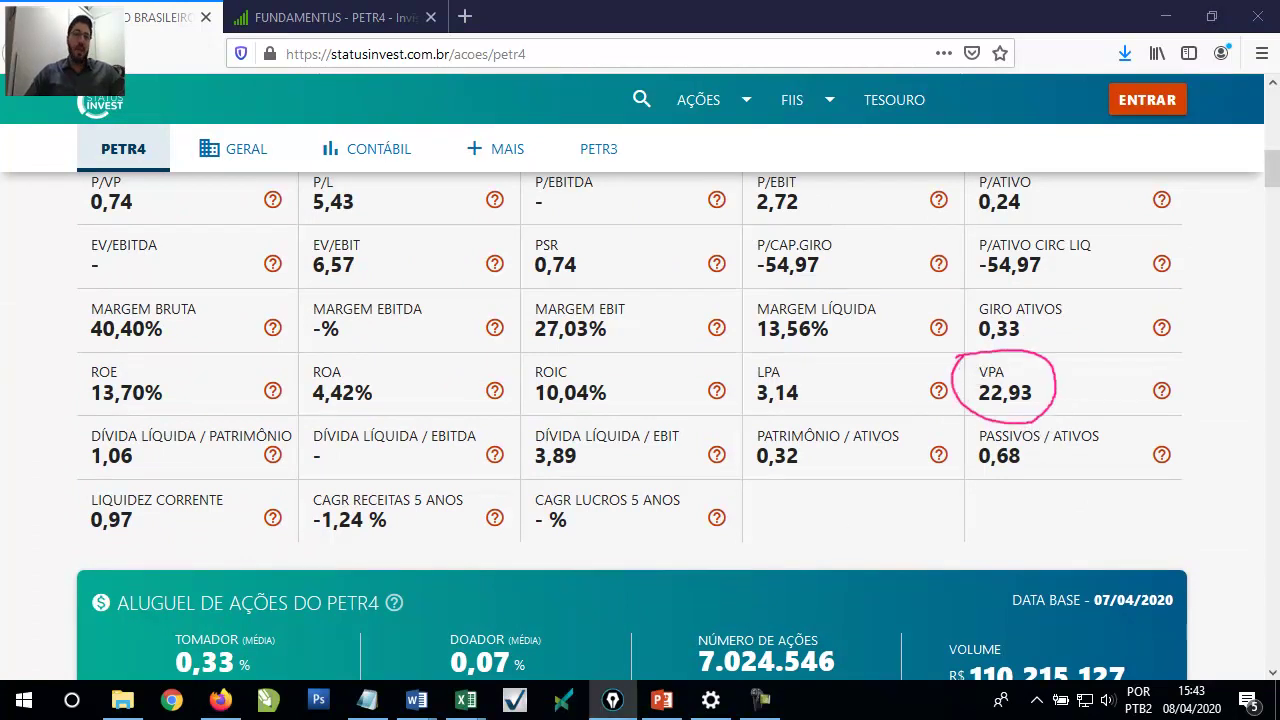
key("Escape")
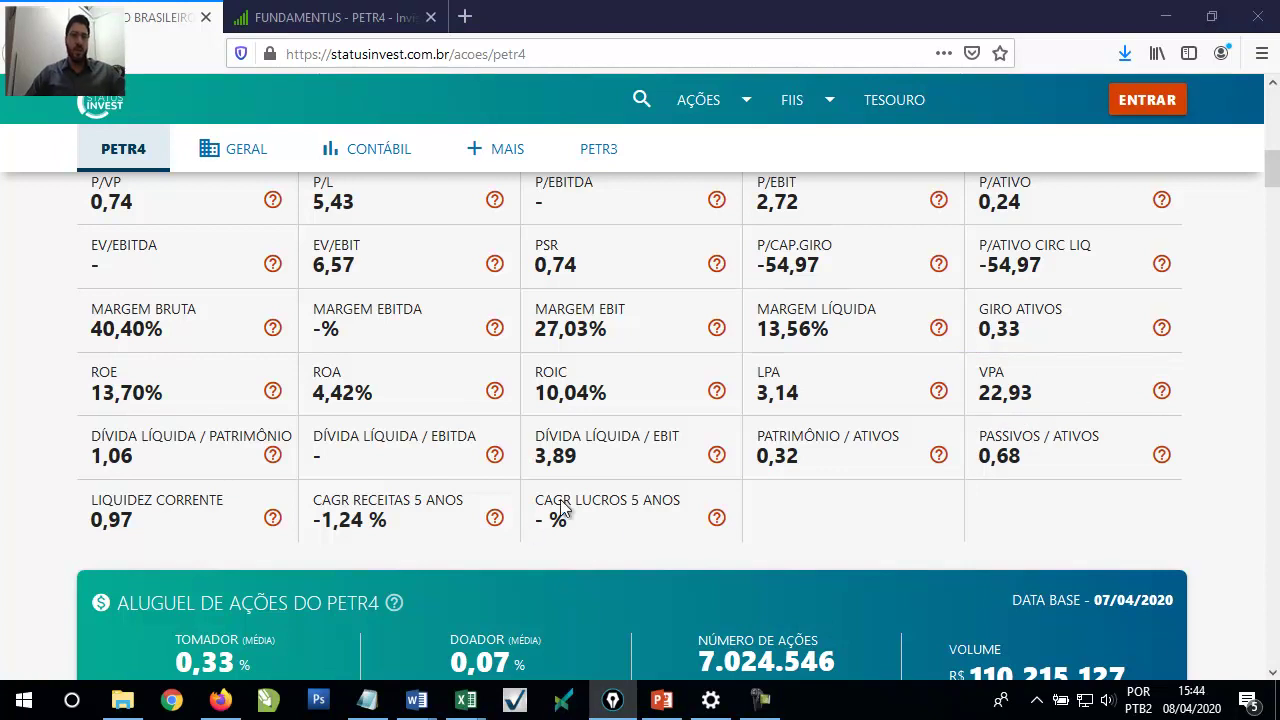
- Switch to the DRE MODAL MAIS workbook in Excel and select PETR4's share price in cell B44
mouse_move(466, 699)
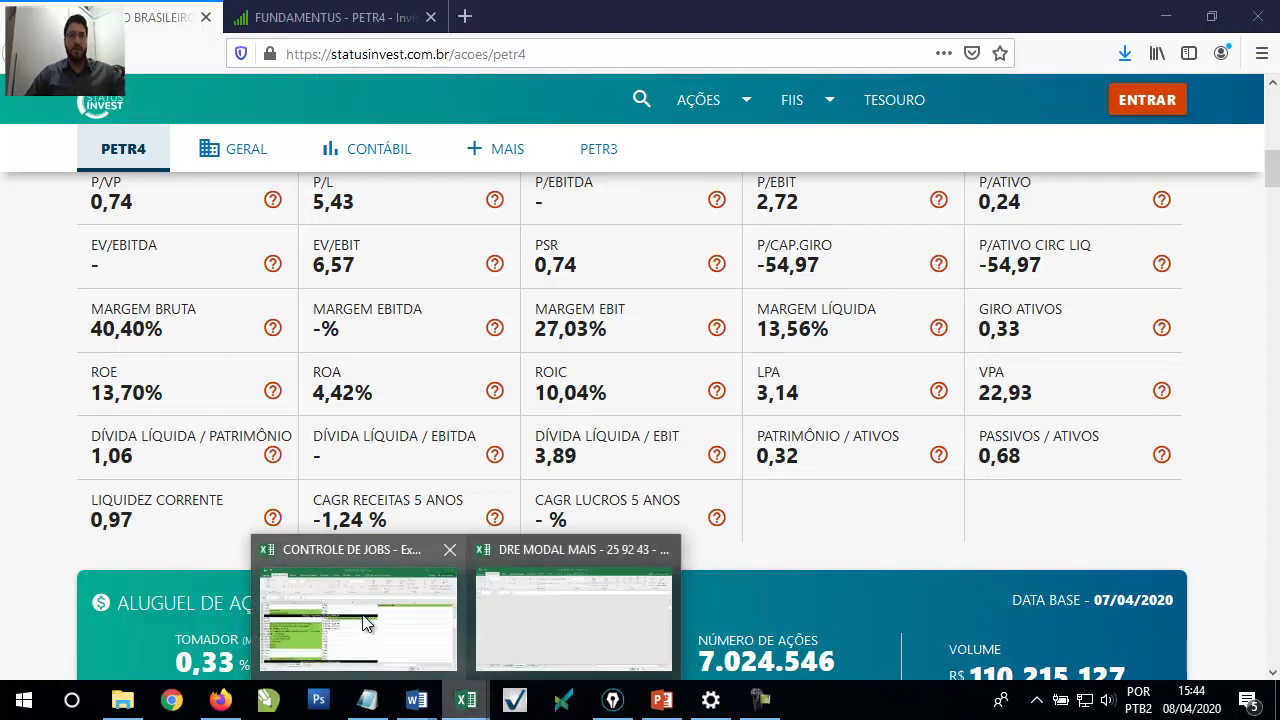
left_click(476, 606)
left_click(262, 296)
left_click(188, 243)
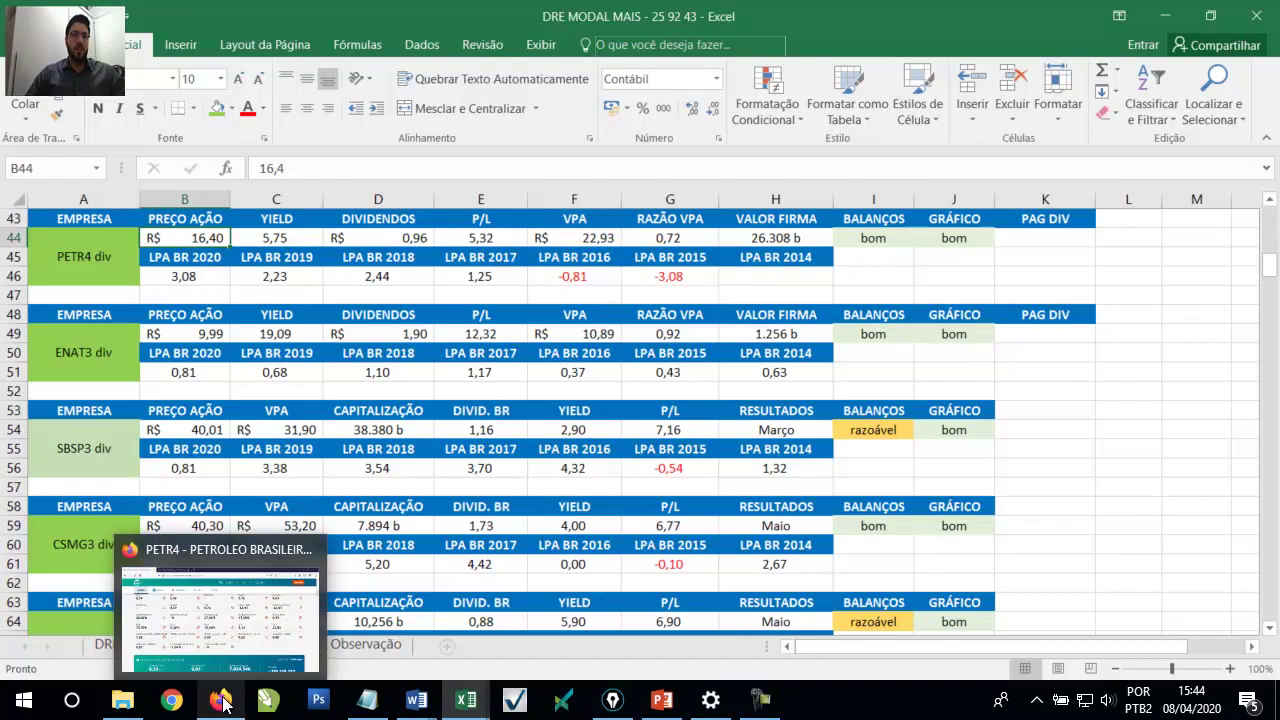
- Look up PETR4's current price on Status Invest in Firefox and set the share price in B44 of the Excel workbook to 17,05
left_click(215, 610)
mouse_move(497, 455)
left_click_drag(1272, 172, 1275, 112)
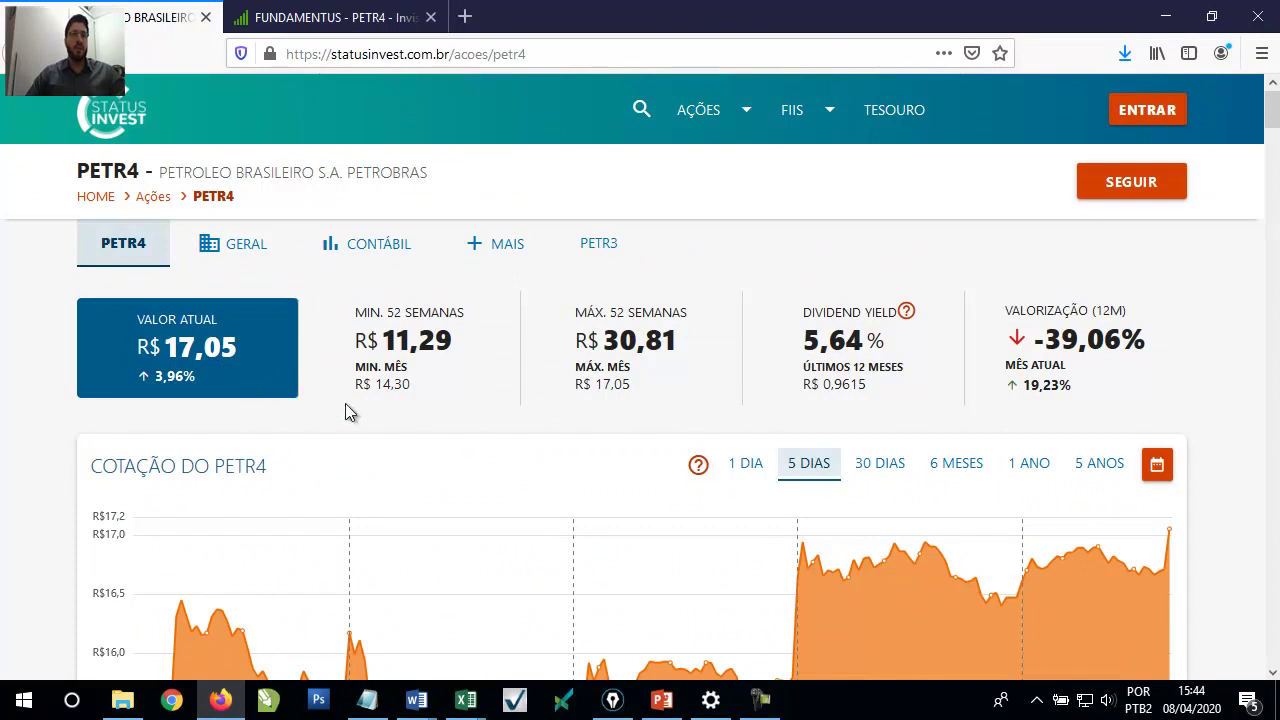
mouse_move(481, 697)
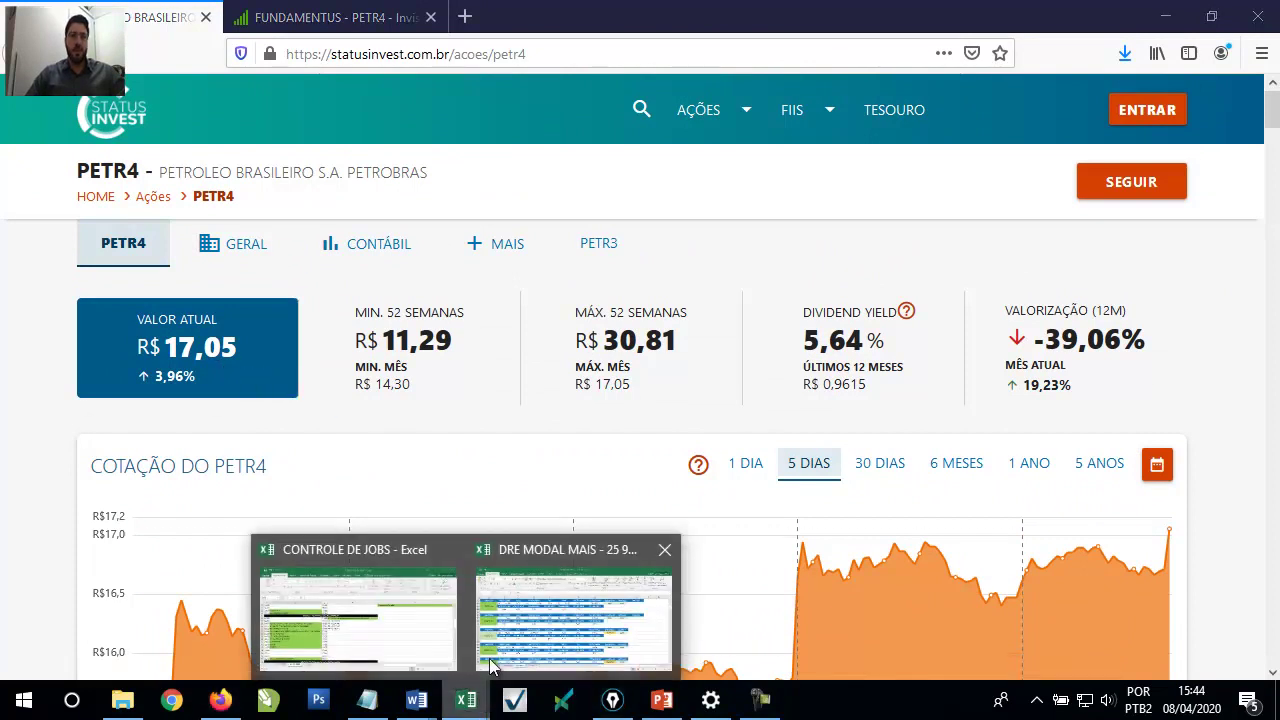
left_click(573, 612)
left_click(205, 294)
left_click(201, 243)
type("17,")
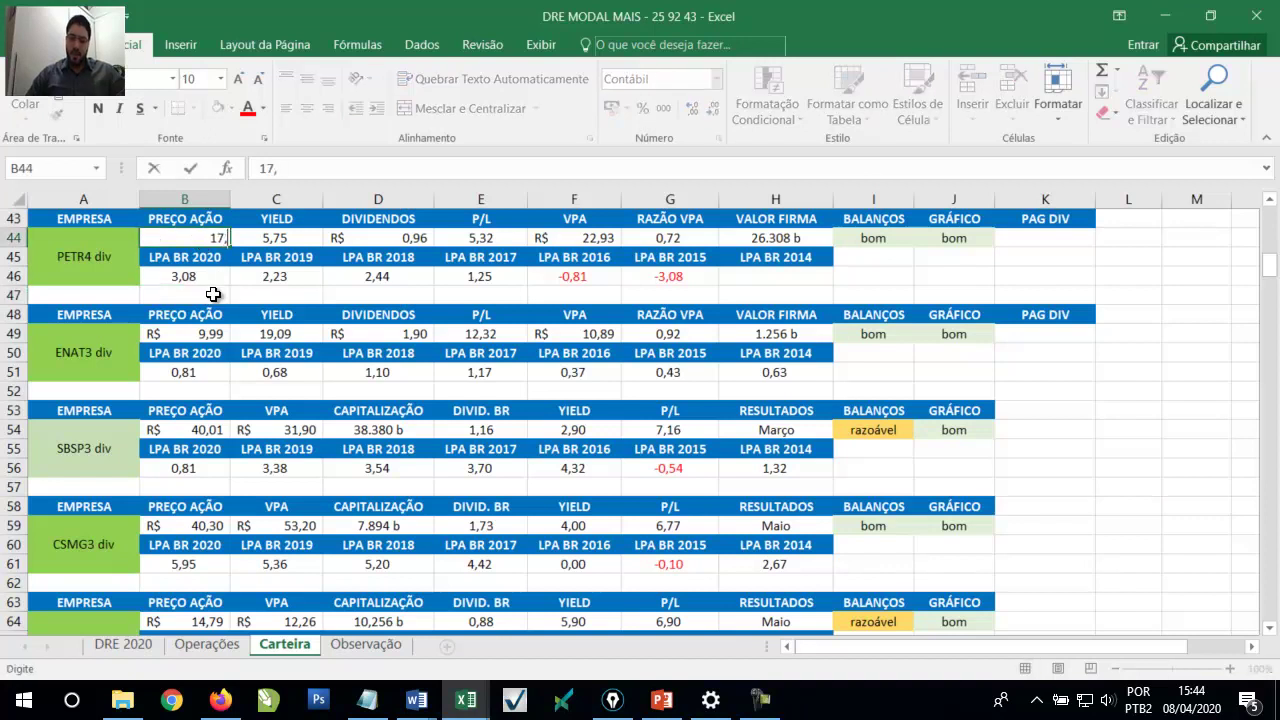
key("Tab")
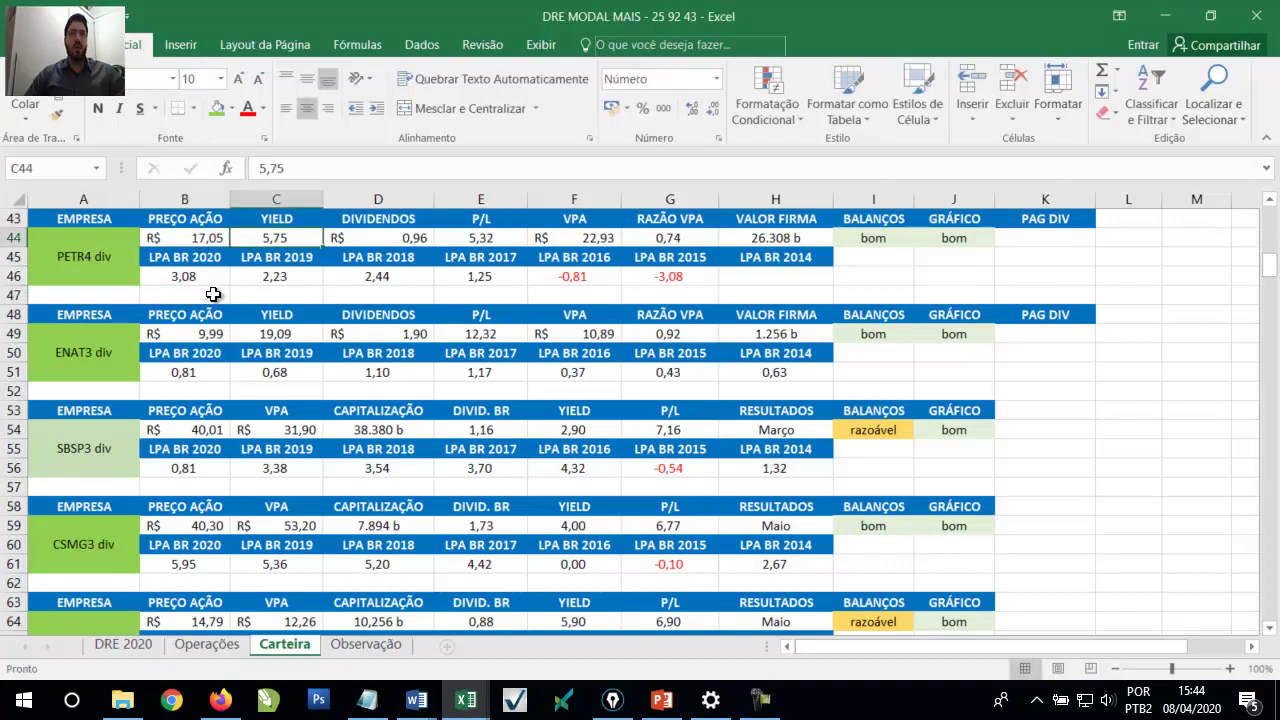
- Examine PETR4's RAZÃO VPA formula in G44 together with the share price and VPA cells it divides
left_click(562, 240)
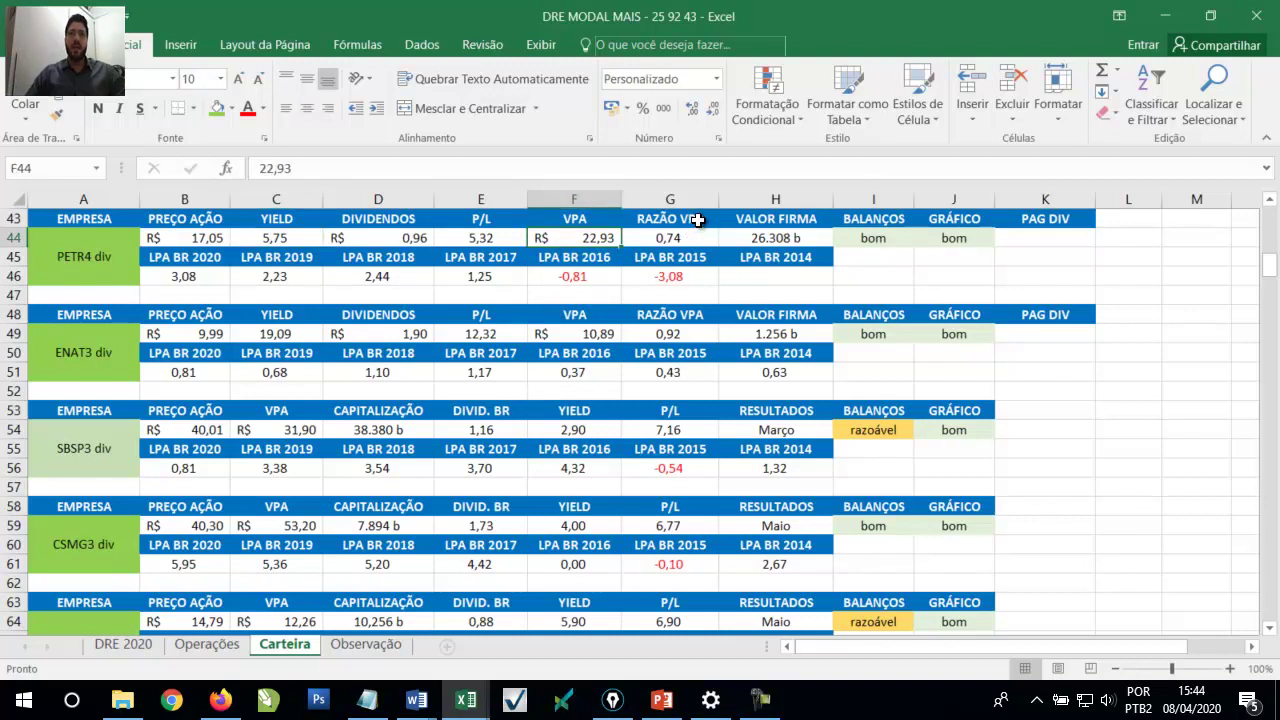
left_click(697, 219)
left_click(699, 241)
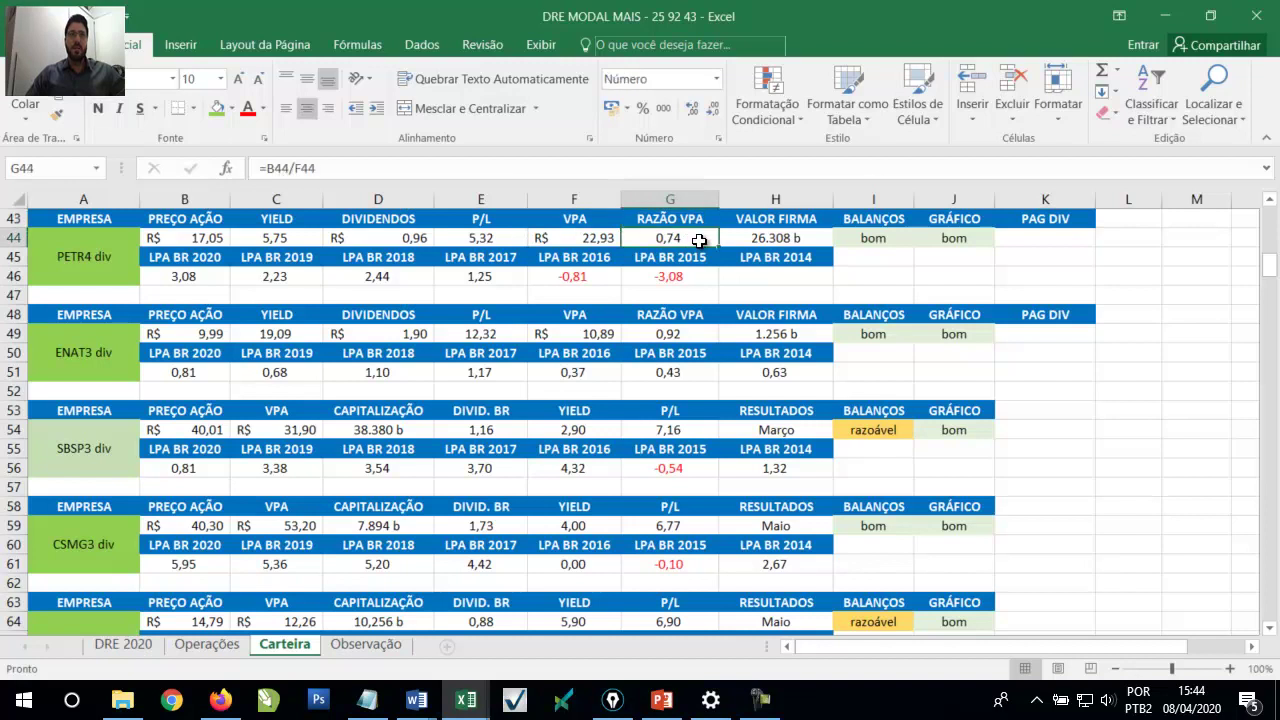
left_click(180, 240)
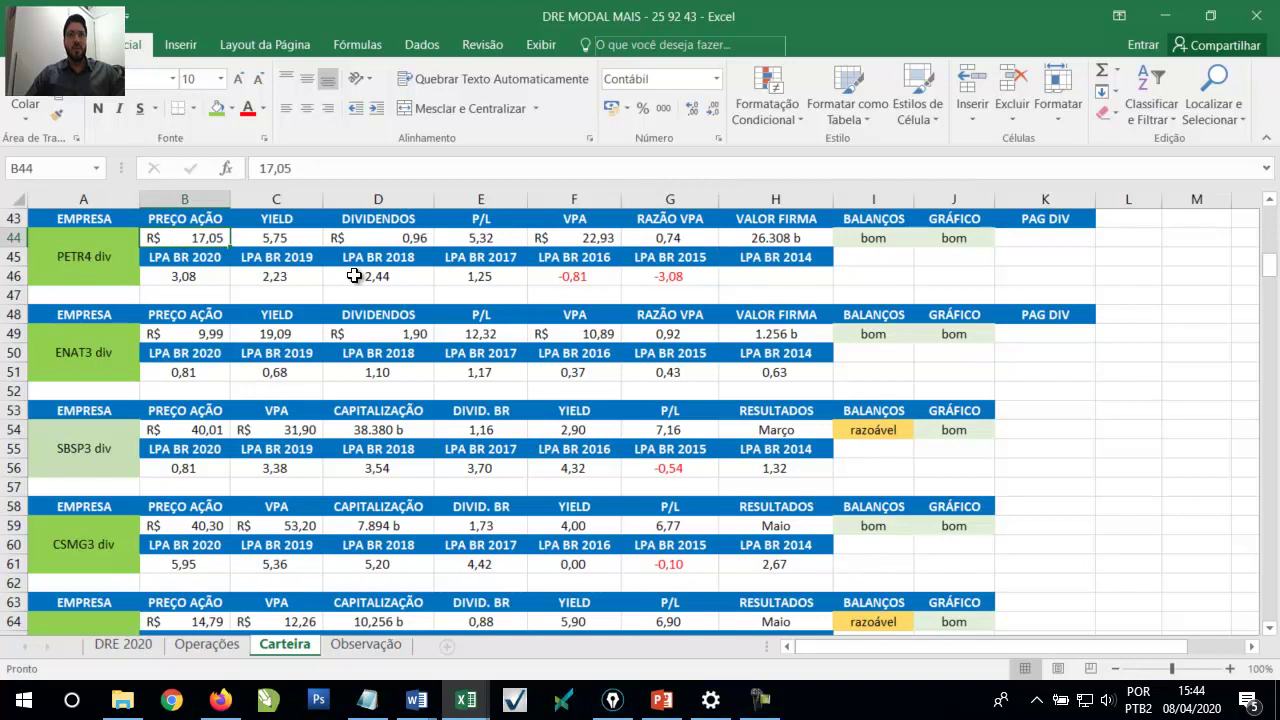
left_click(563, 245)
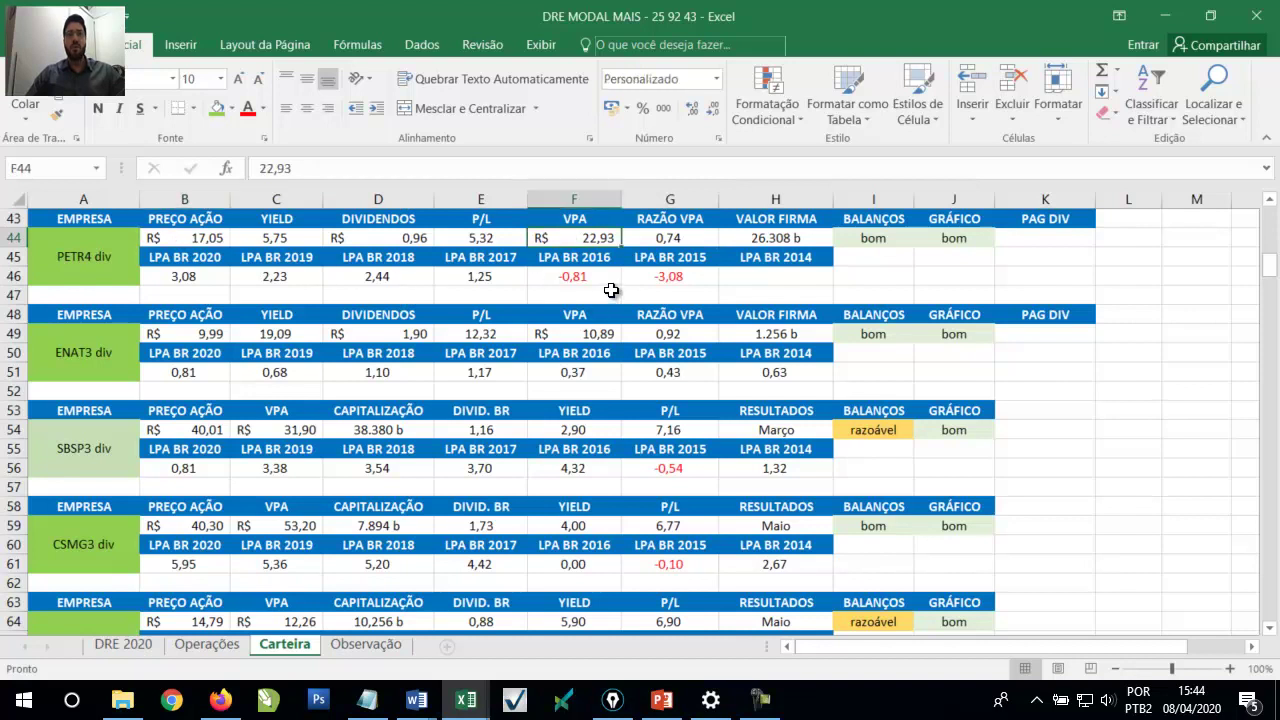
left_click(697, 241)
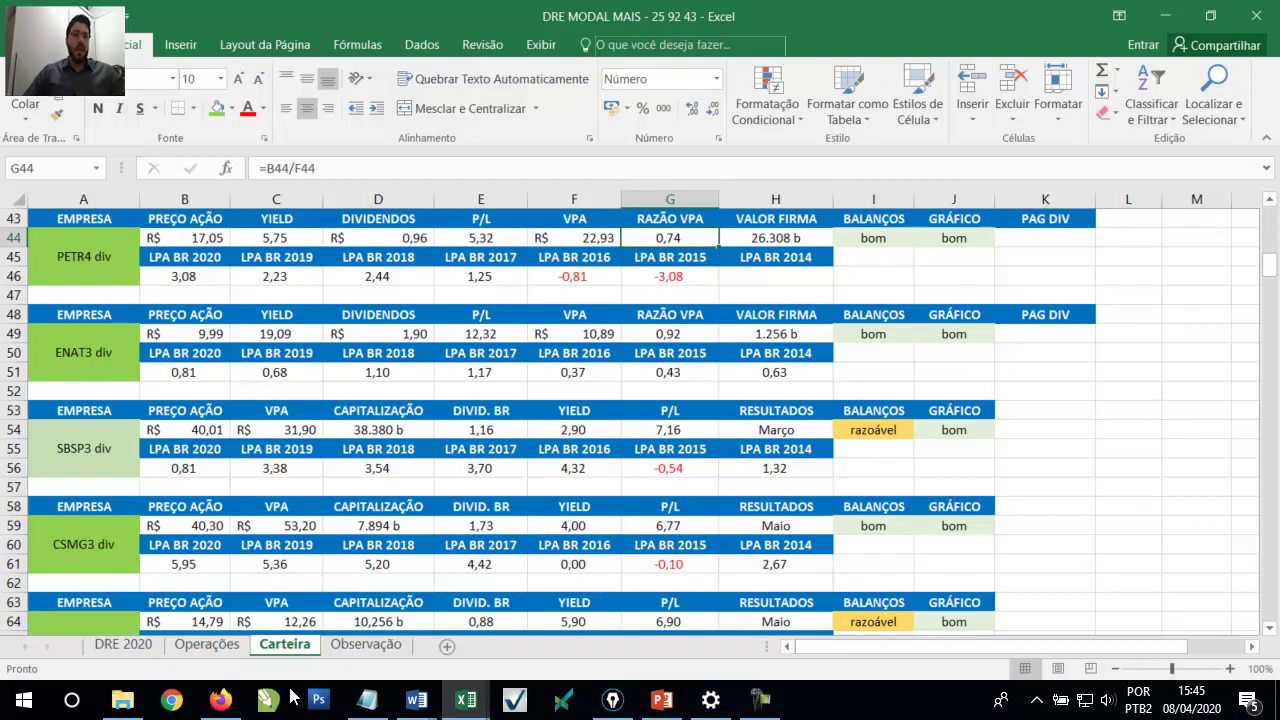
left_click(220, 699)
key("ctrl+Tab")
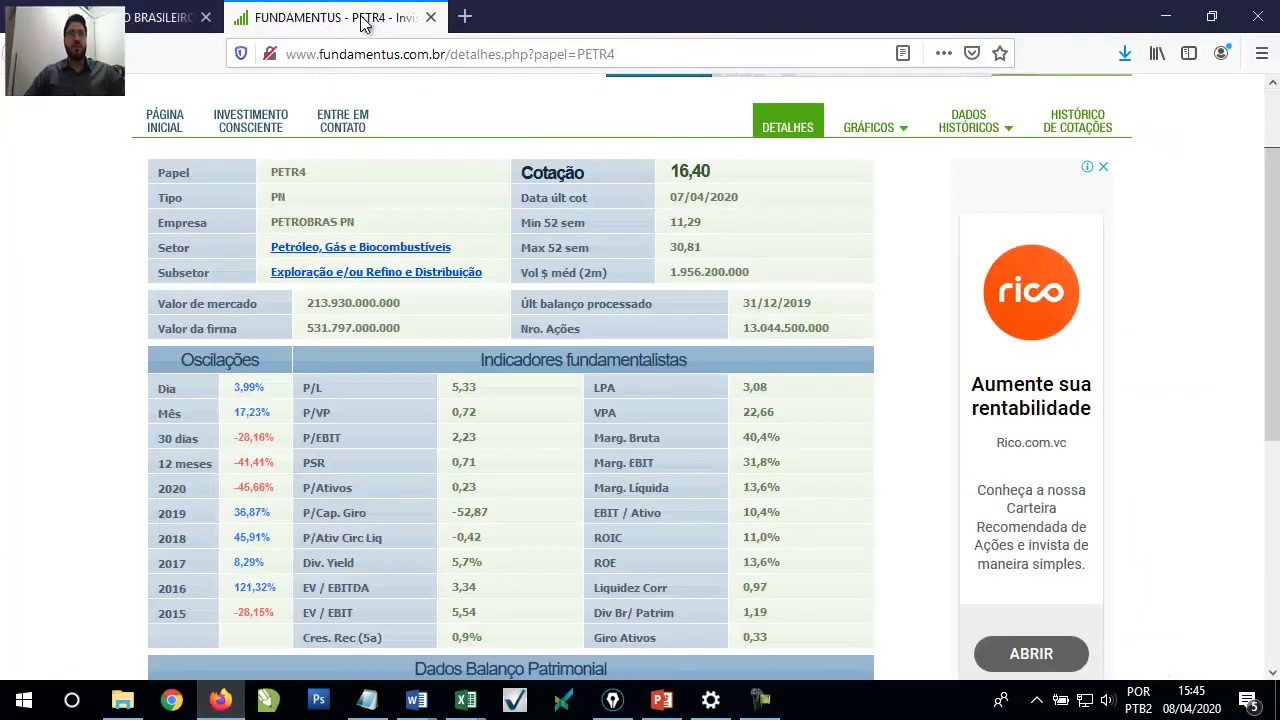
left_click(649, 54)
type("www.f")
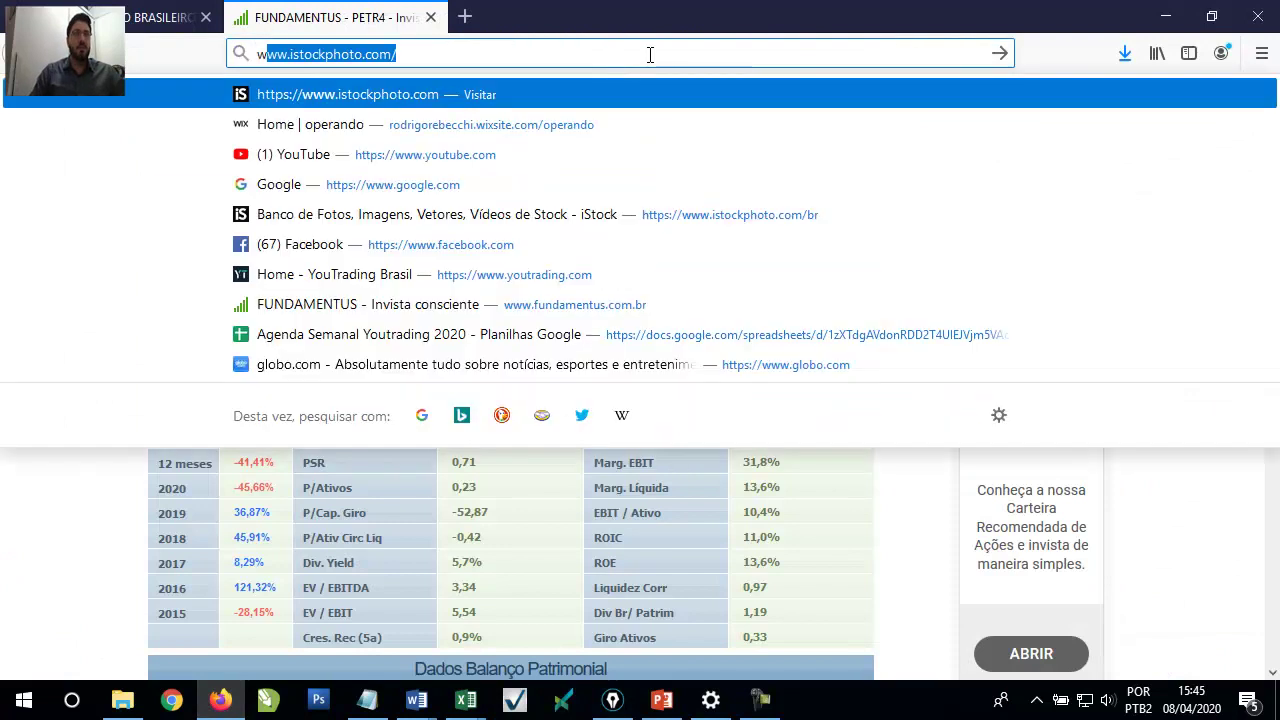
type("undamentu")
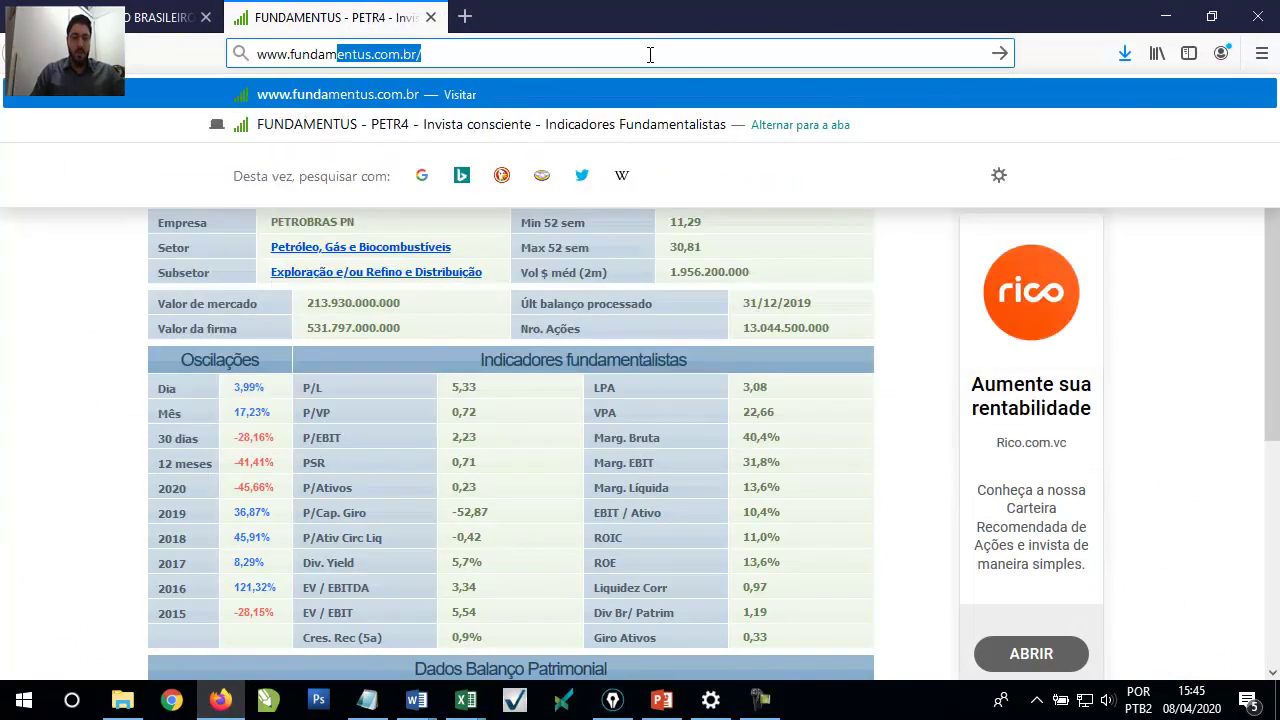
type("s.c")
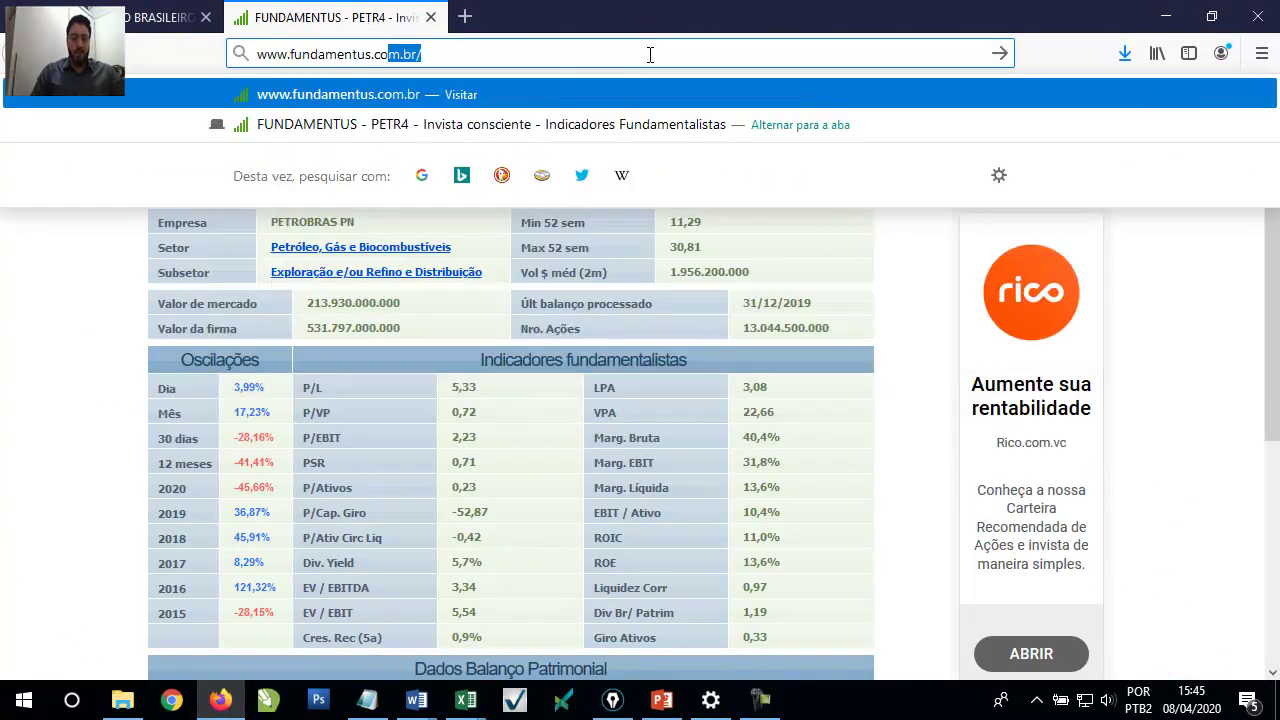
type("om.br")
key("Return")
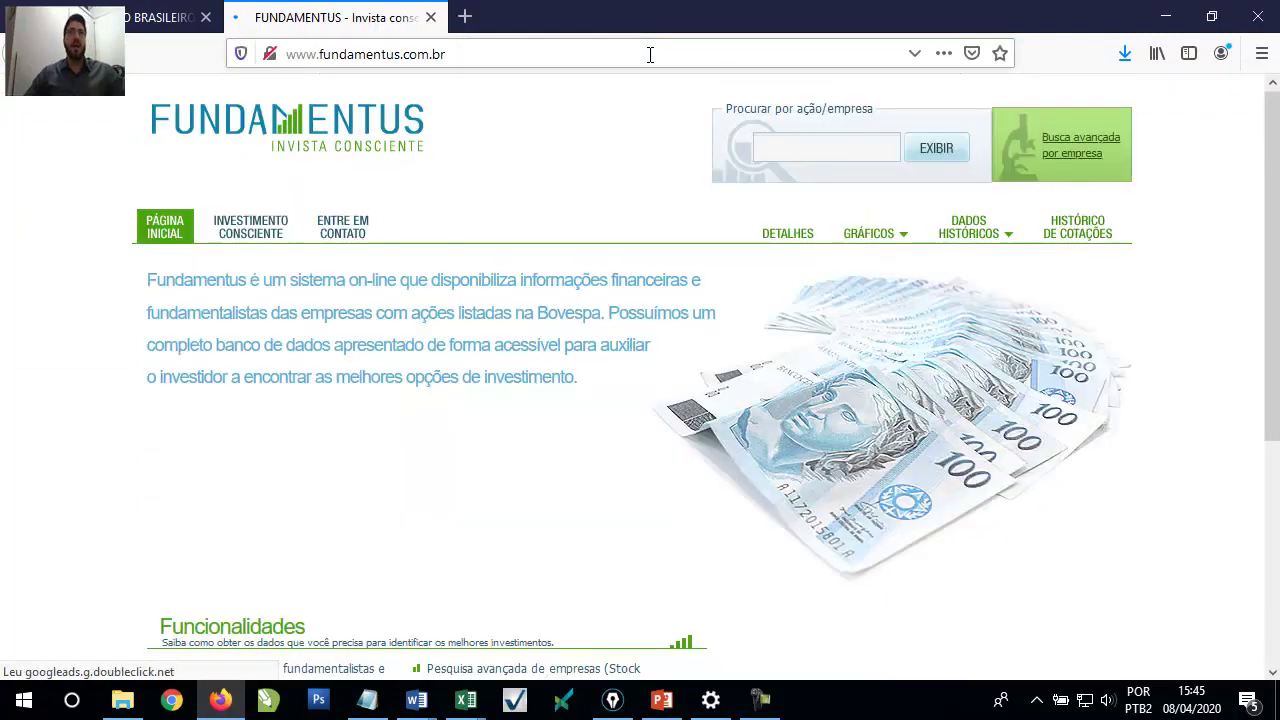
- Search Fundamentus for PETR4 and display its fundamental indicators
left_click(793, 147)
type("PETR4")
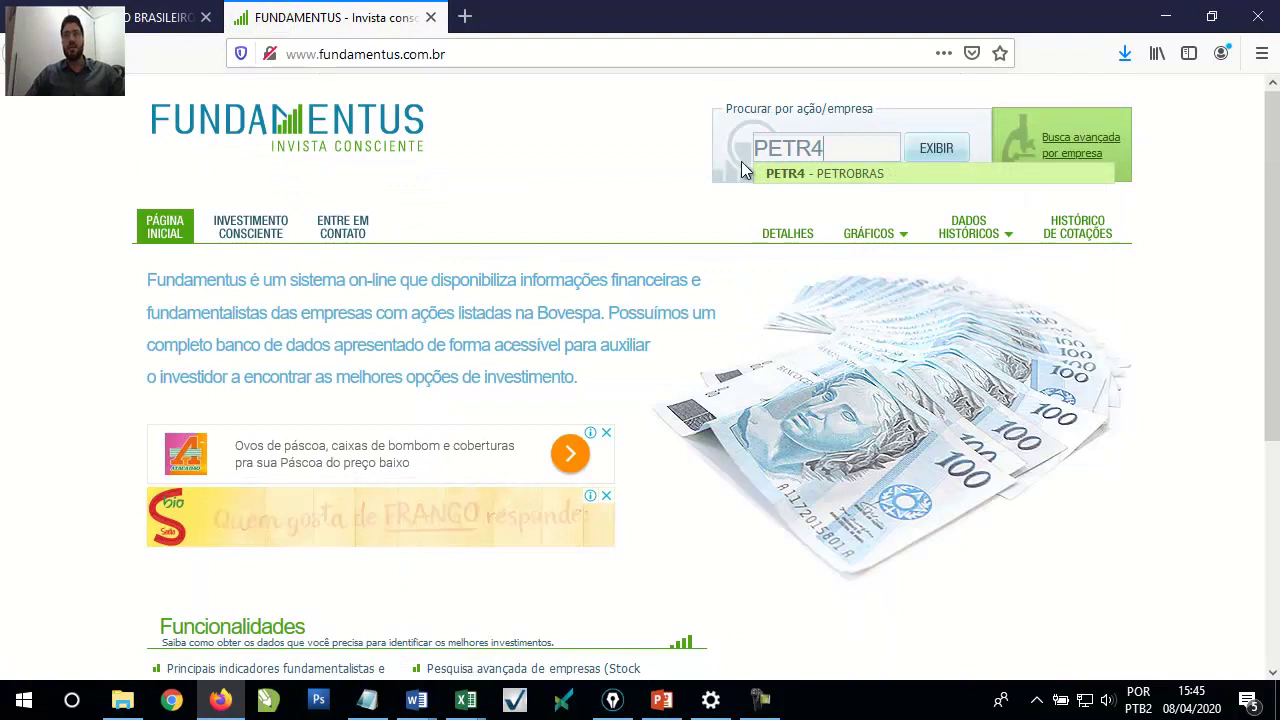
left_click(790, 175)
mouse_move(838, 248)
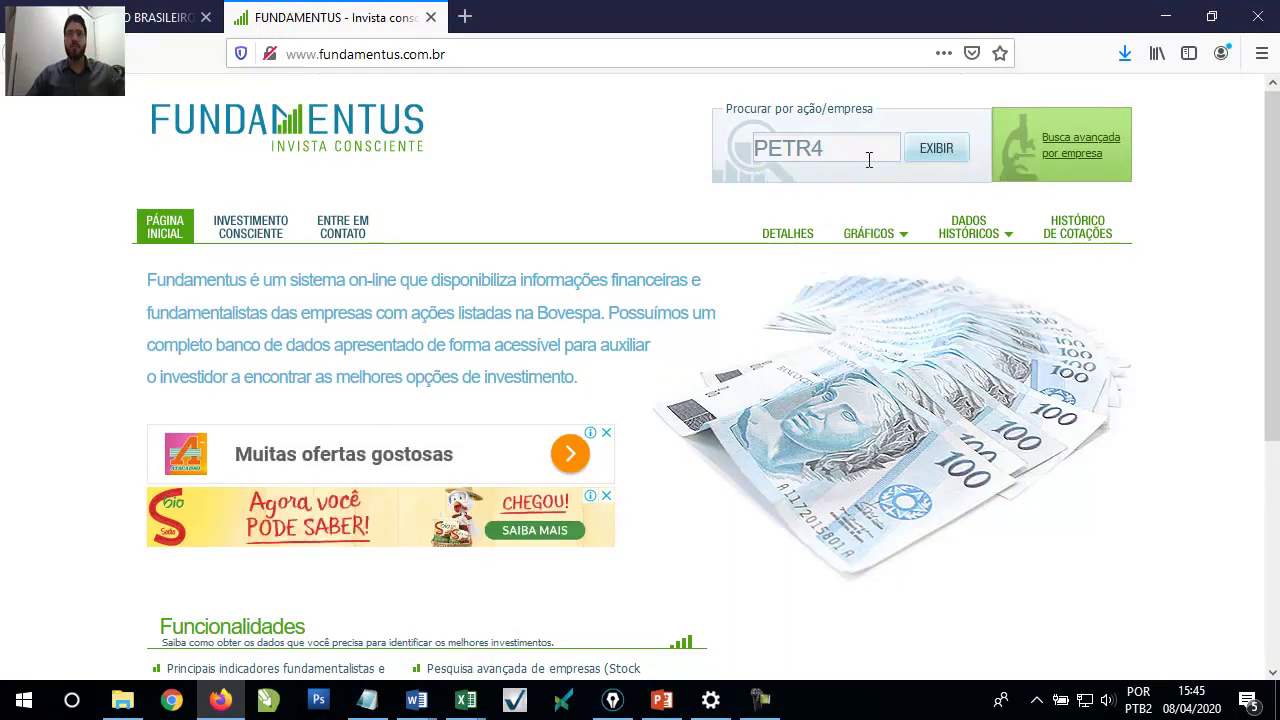
left_click(927, 152)
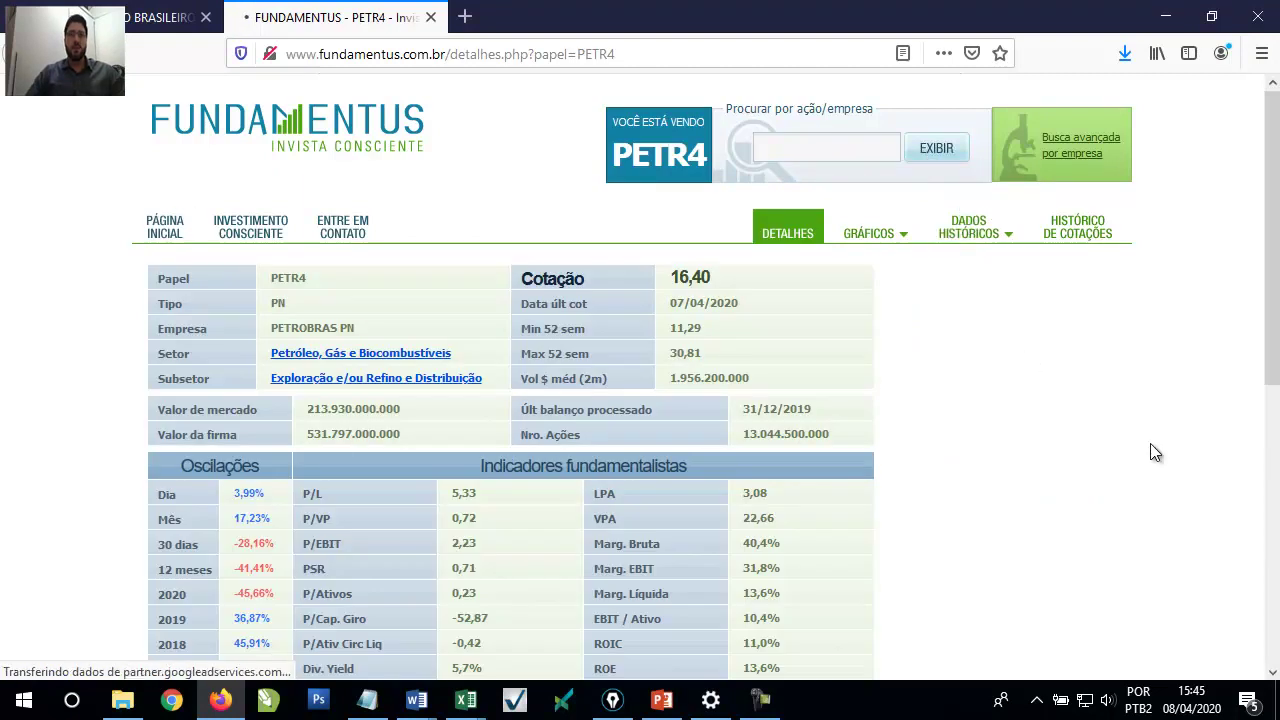
scroll(1133, 401, "down", 1)
scroll(1133, 401, "down", 1)
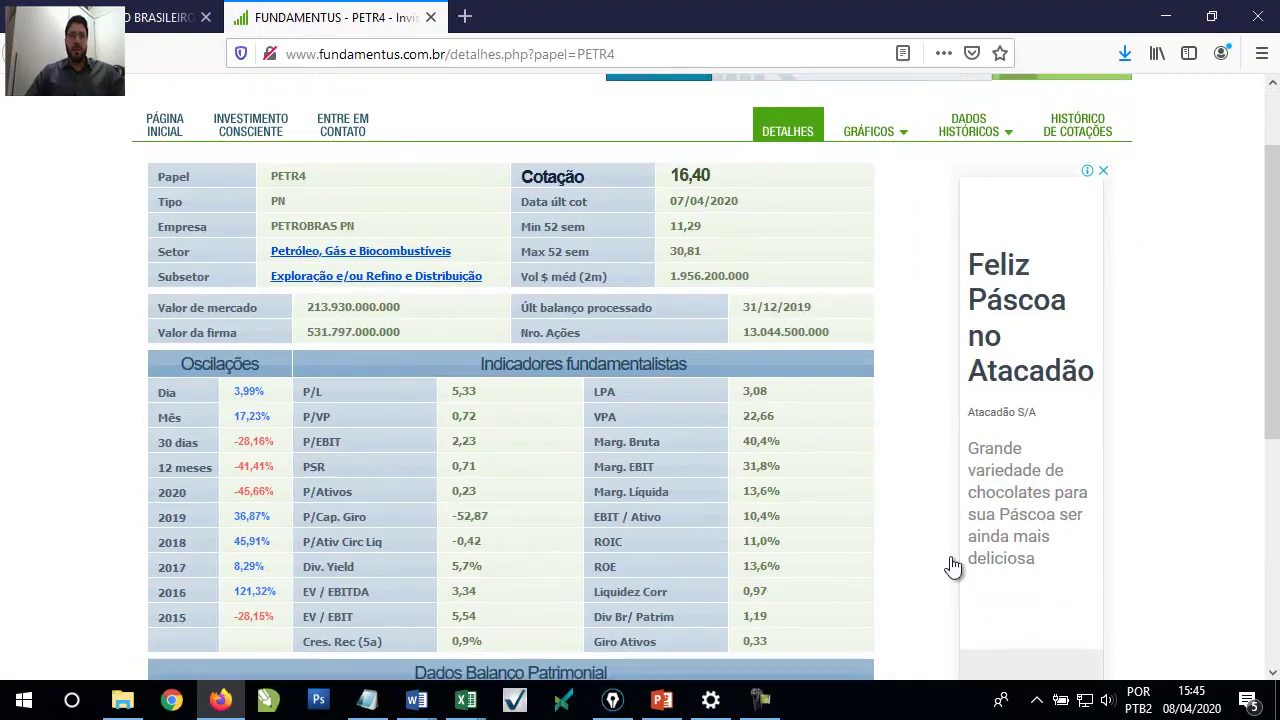
- Circle the VPA row on the Fundamentus PETR4 page with the screen pen, extend the mark beside its value, and clear the drawing
left_click(612, 700)
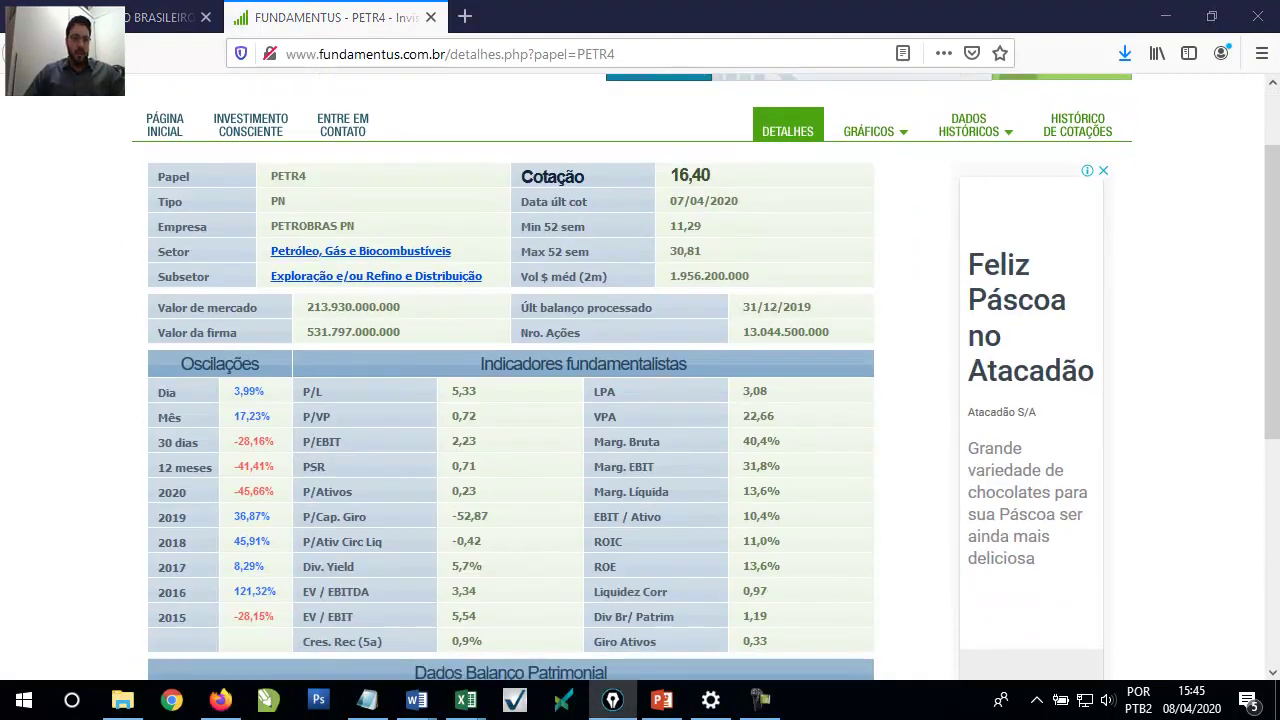
mouse_move(580, 405)
left_mouse_down()
mouse_move(747, 406)
mouse_move(797, 420)
mouse_move(618, 434)
mouse_move(585, 428)
mouse_move(596, 410)
left_mouse_up()
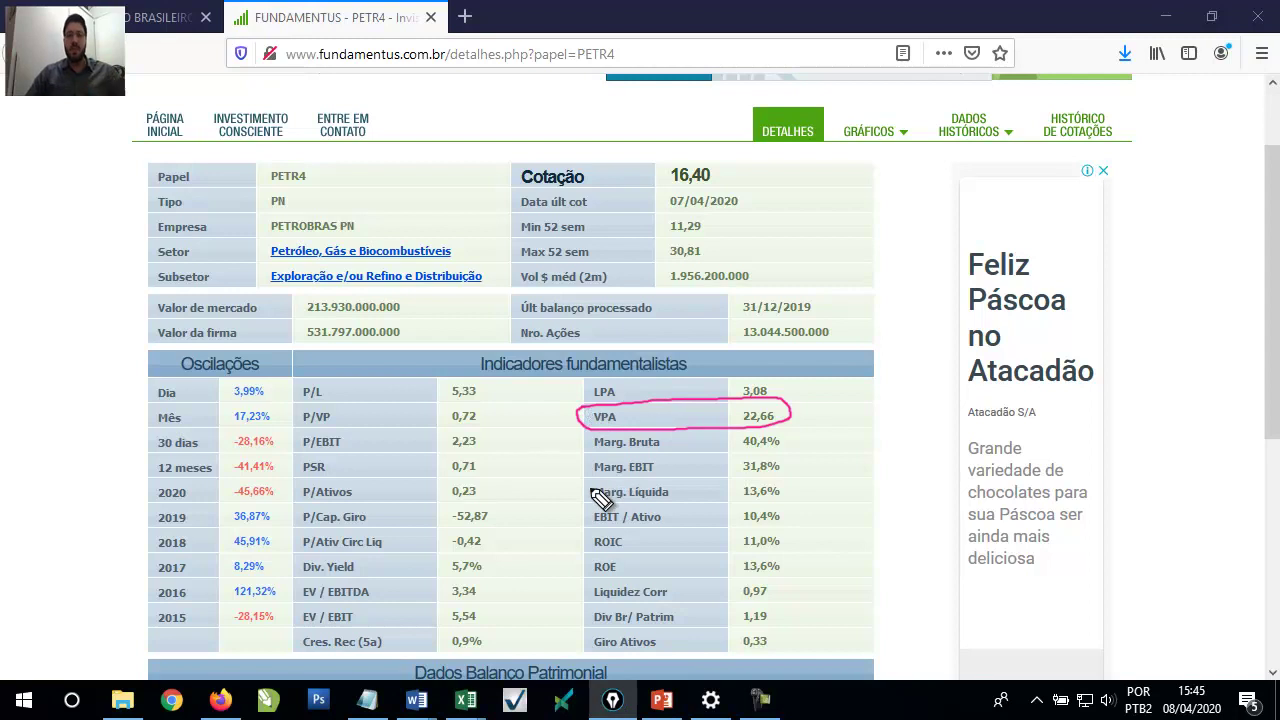
left_click_drag(790, 416, 806, 414)
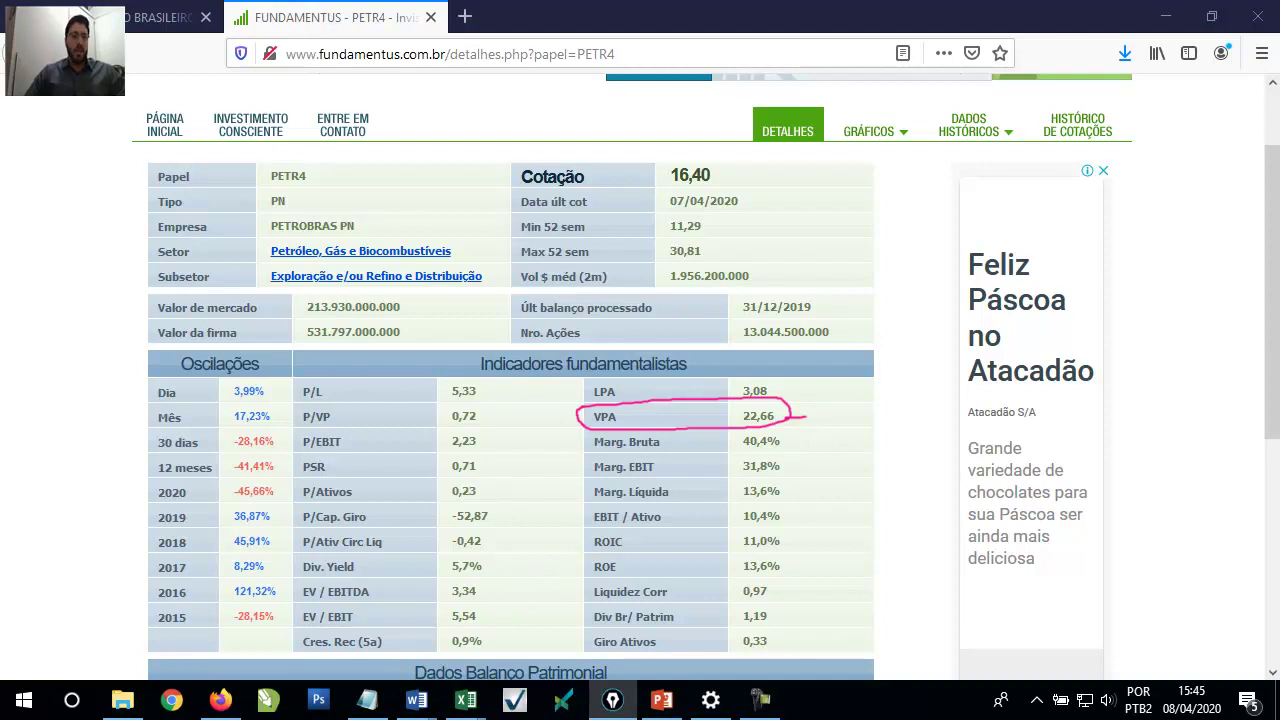
key("Escape")
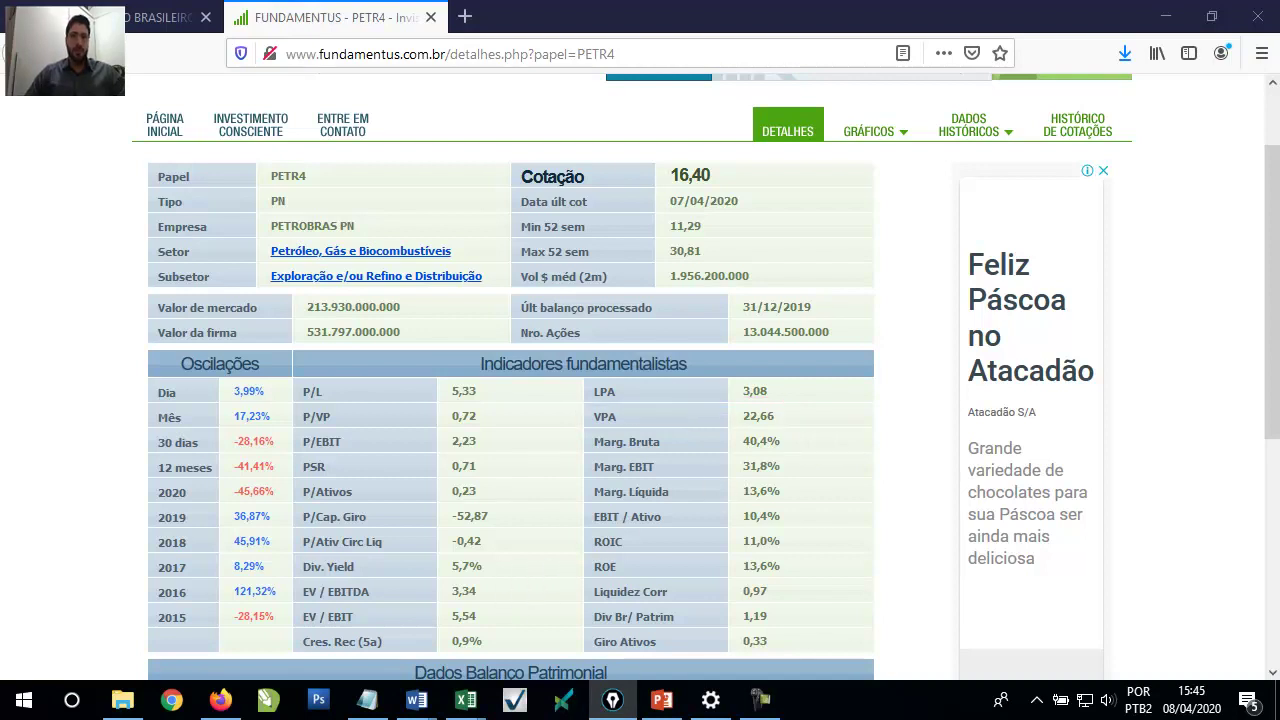
- Circle VPA, Patrim. Líq and Nro. Ações on the Fundamentus PETR4 page with the screen pen, link the latter two, and clear the drawing
left_click_drag(1276, 300, 1277, 348)
left_click(612, 700)
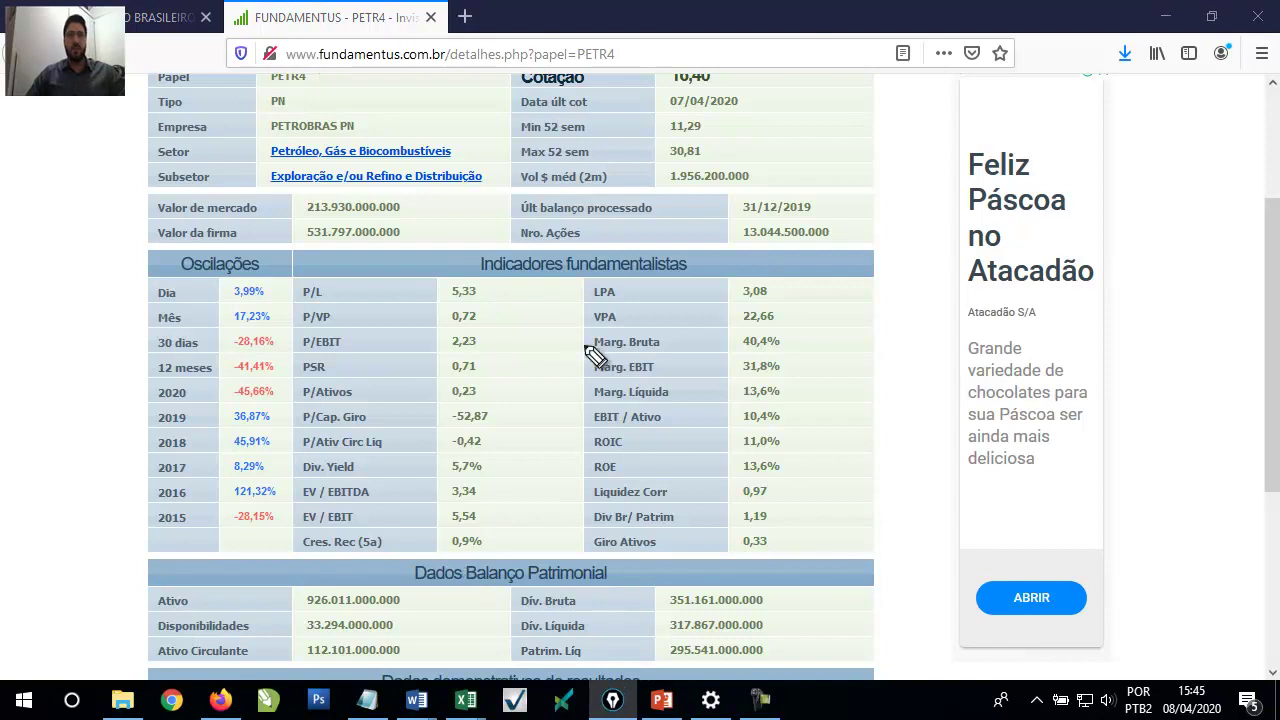
mouse_move(590, 303)
left_mouse_down()
mouse_move(776, 308)
mouse_move(768, 327)
mouse_move(590, 330)
mouse_move(596, 304)
left_mouse_up()
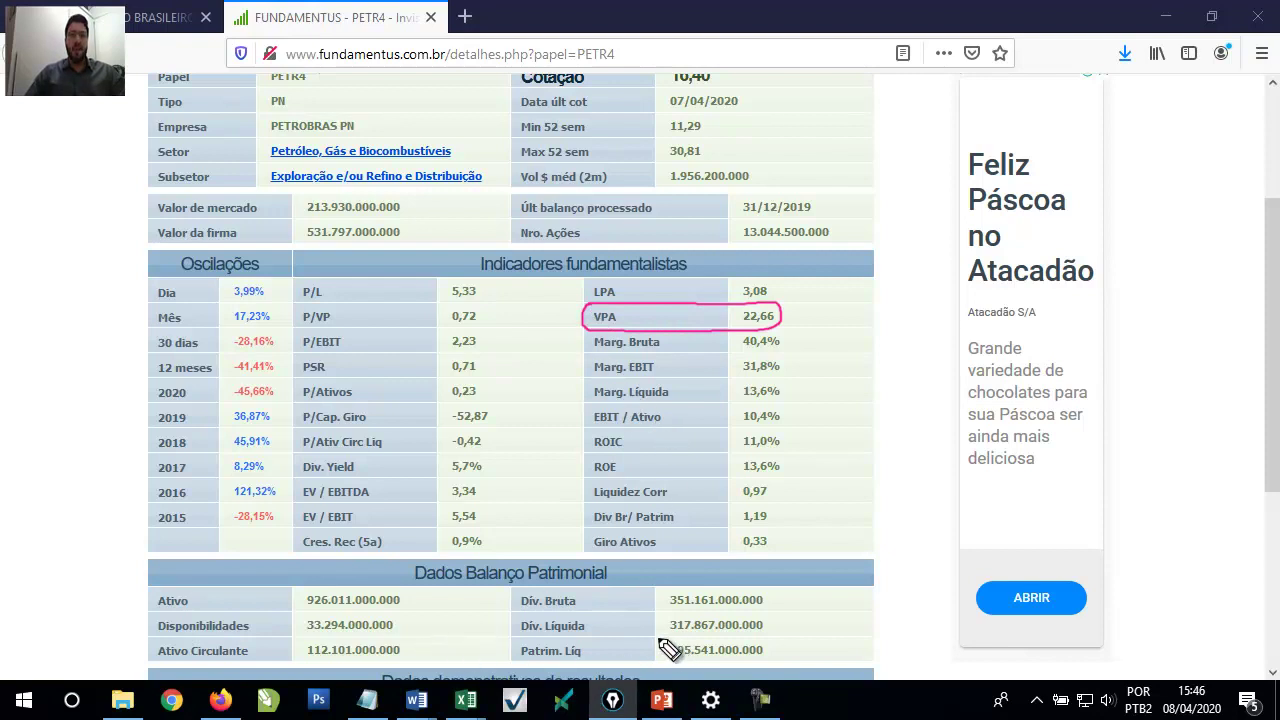
mouse_move(504, 639)
left_mouse_down()
mouse_move(707, 633)
mouse_move(774, 650)
mouse_move(745, 667)
mouse_move(535, 672)
mouse_move(497, 650)
left_mouse_up()
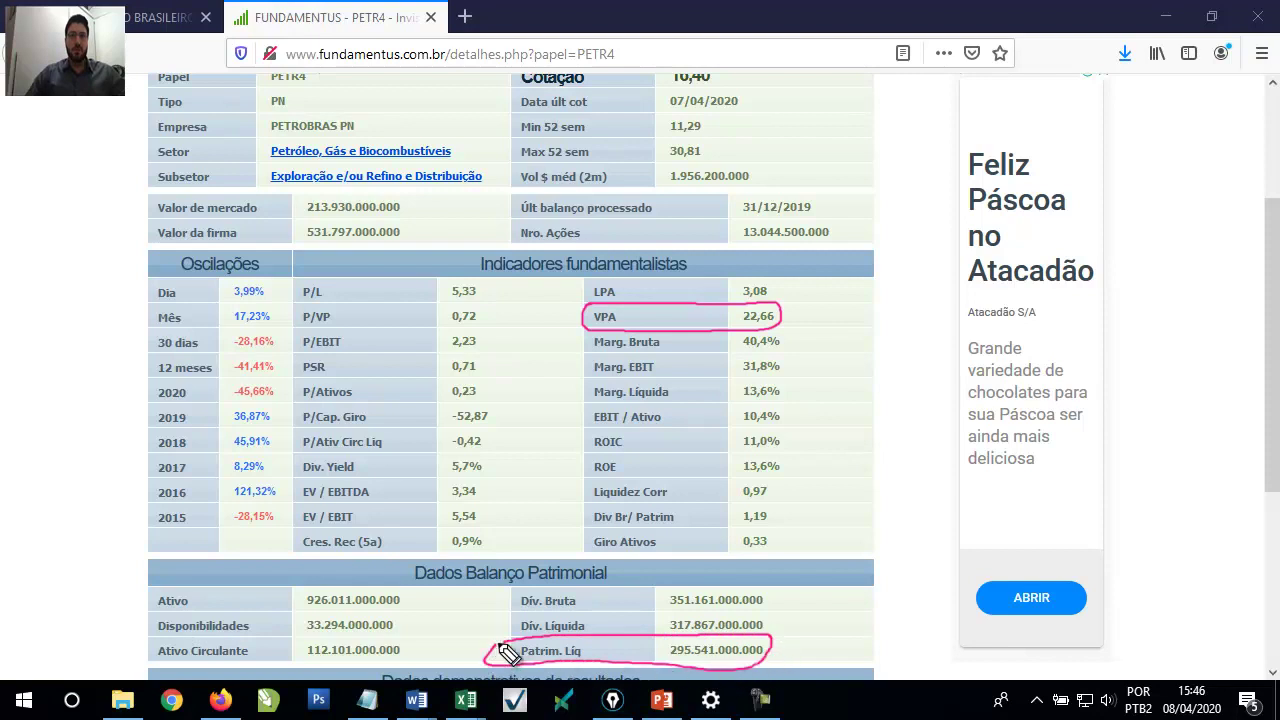
mouse_move(772, 650)
left_mouse_down()
mouse_move(880, 574)
mouse_move(903, 309)
mouse_move(833, 242)
left_mouse_up()
mouse_move(744, 250)
left_mouse_down()
mouse_move(736, 231)
mouse_move(815, 223)
mouse_move(846, 236)
mouse_move(766, 250)
mouse_move(730, 230)
left_mouse_up()
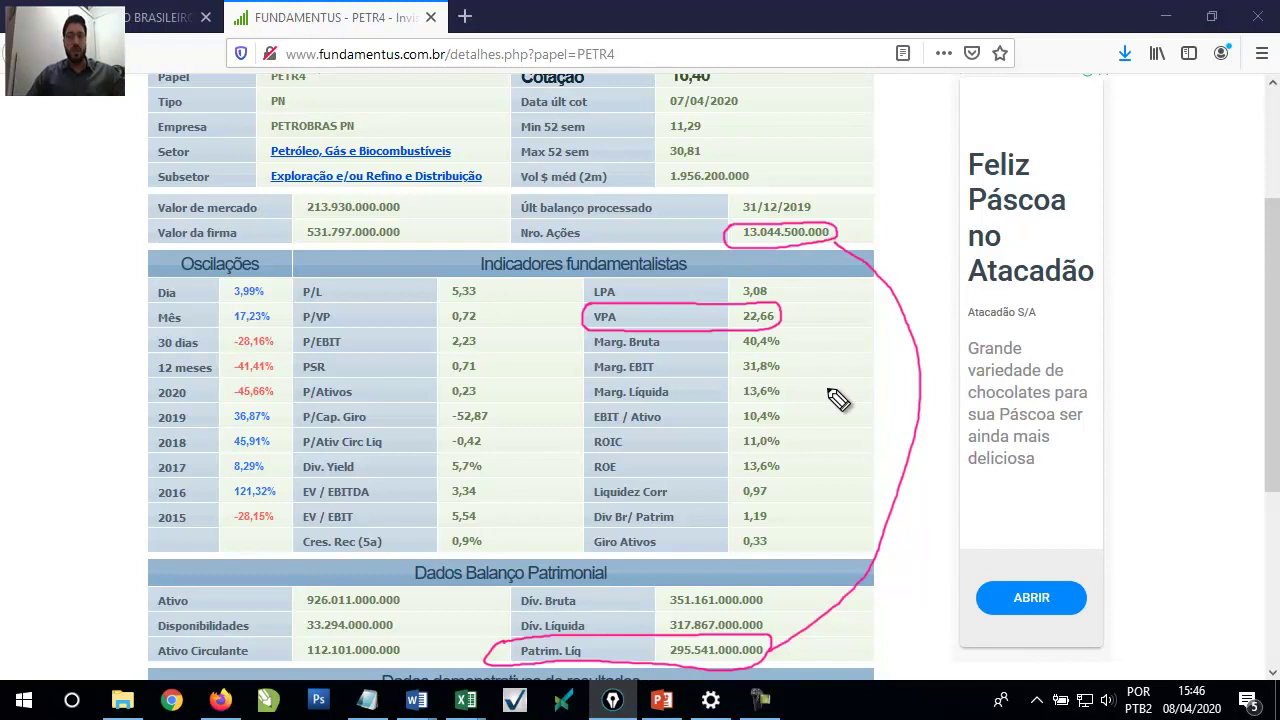
key("Escape")
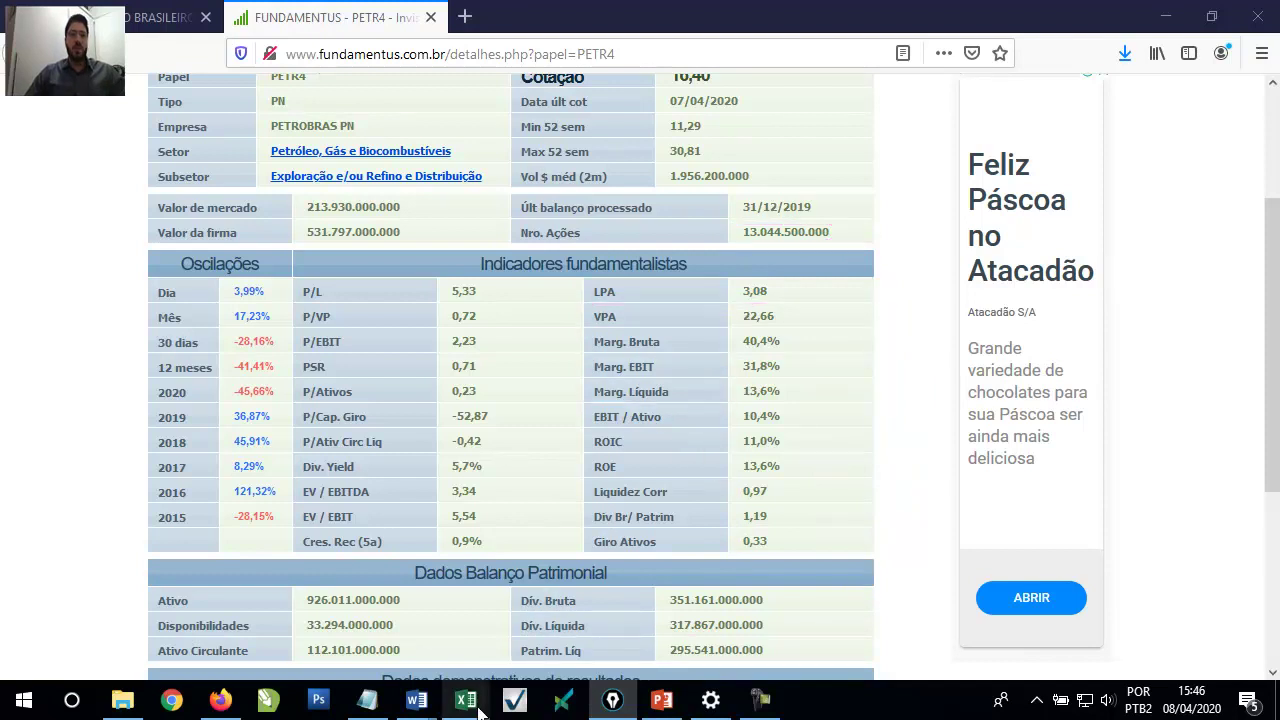
- Switch to Excel and locate the ENAT3 block in the Carteira sheet
mouse_move(480, 710)
left_click(608, 566)
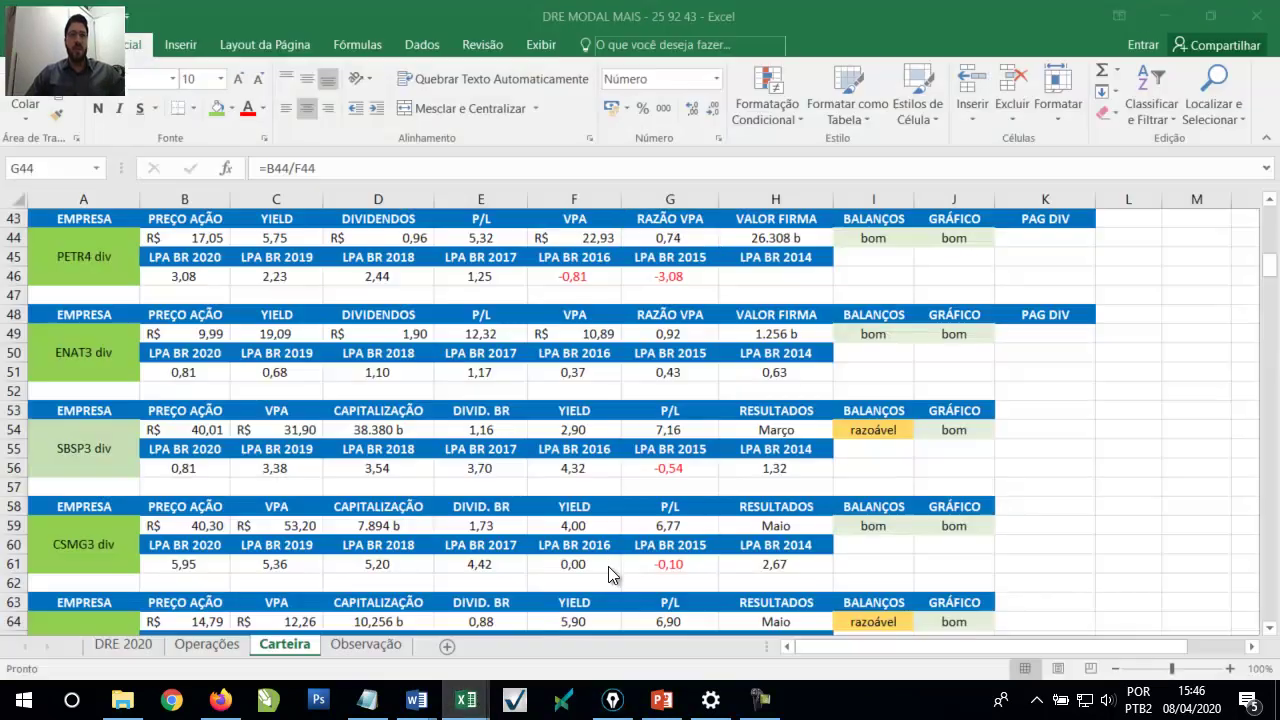
left_click(84, 362)
scroll(1268, 640, "down", 5)
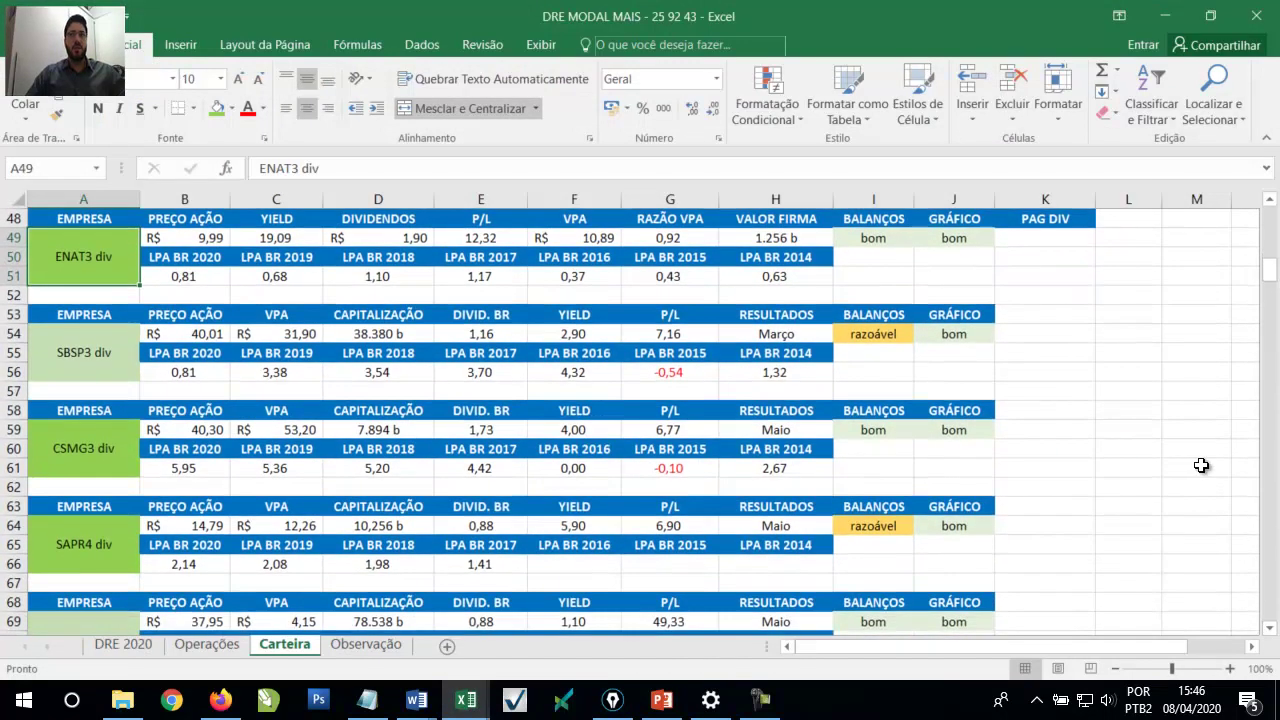
left_click(1201, 466)
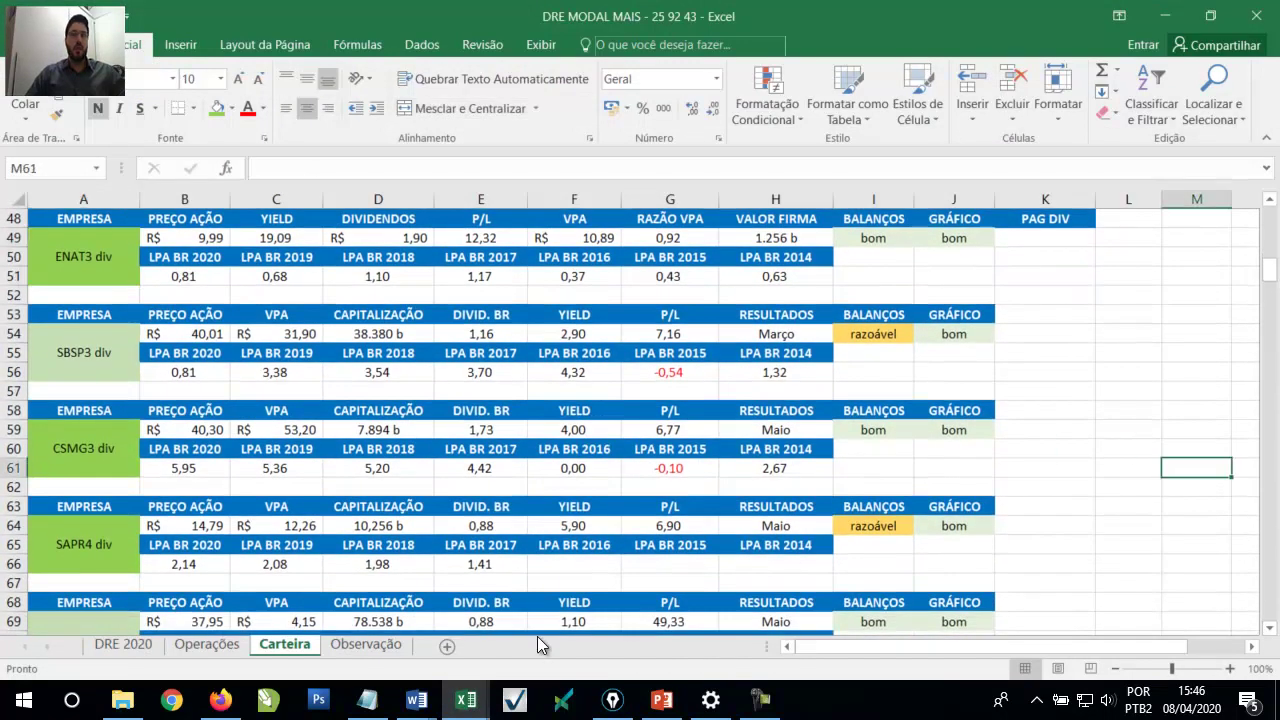
- Switch to Firefox and search Status Invest for enat3, opening the company's page
left_click(220, 700)
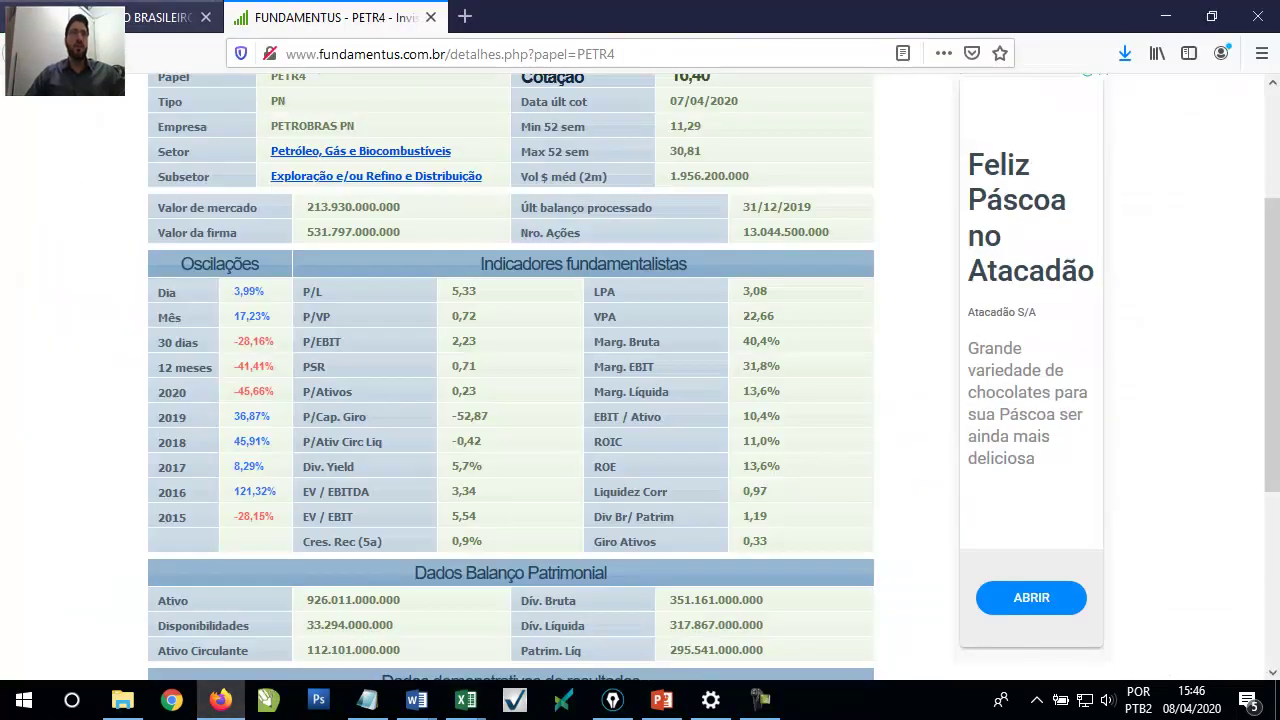
left_click(160, 17)
left_click(641, 110)
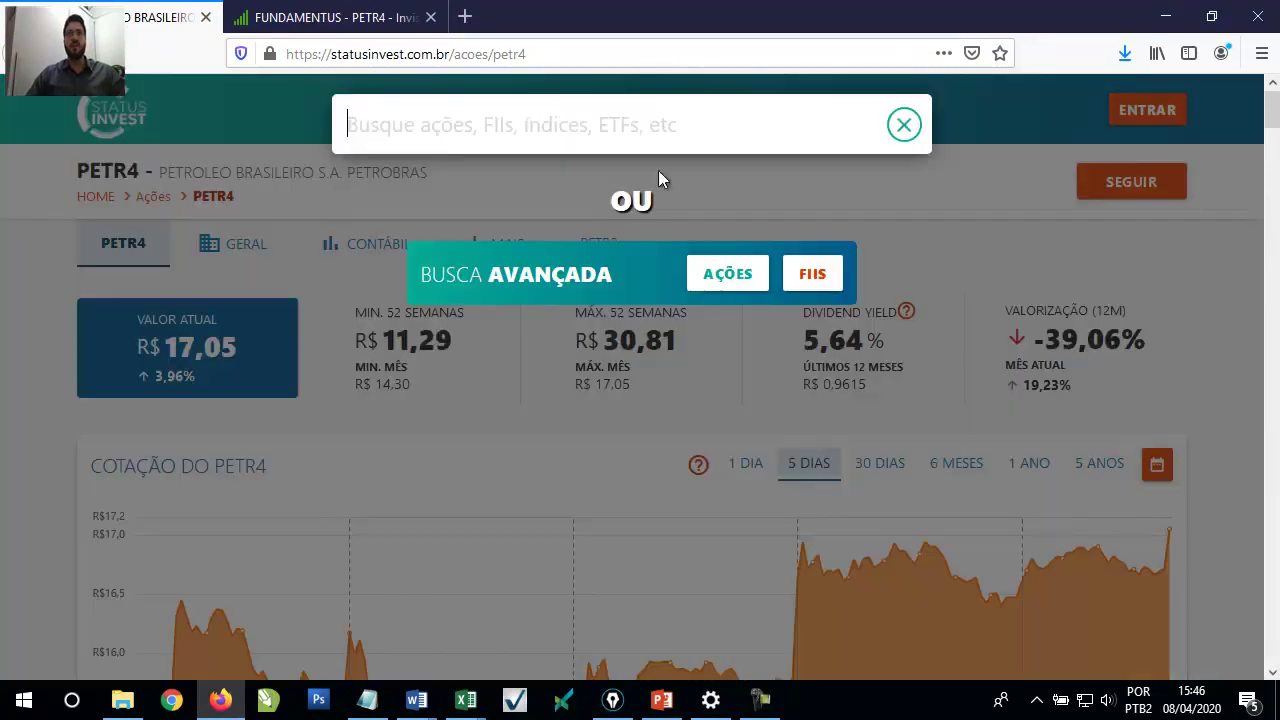
type("enat3")
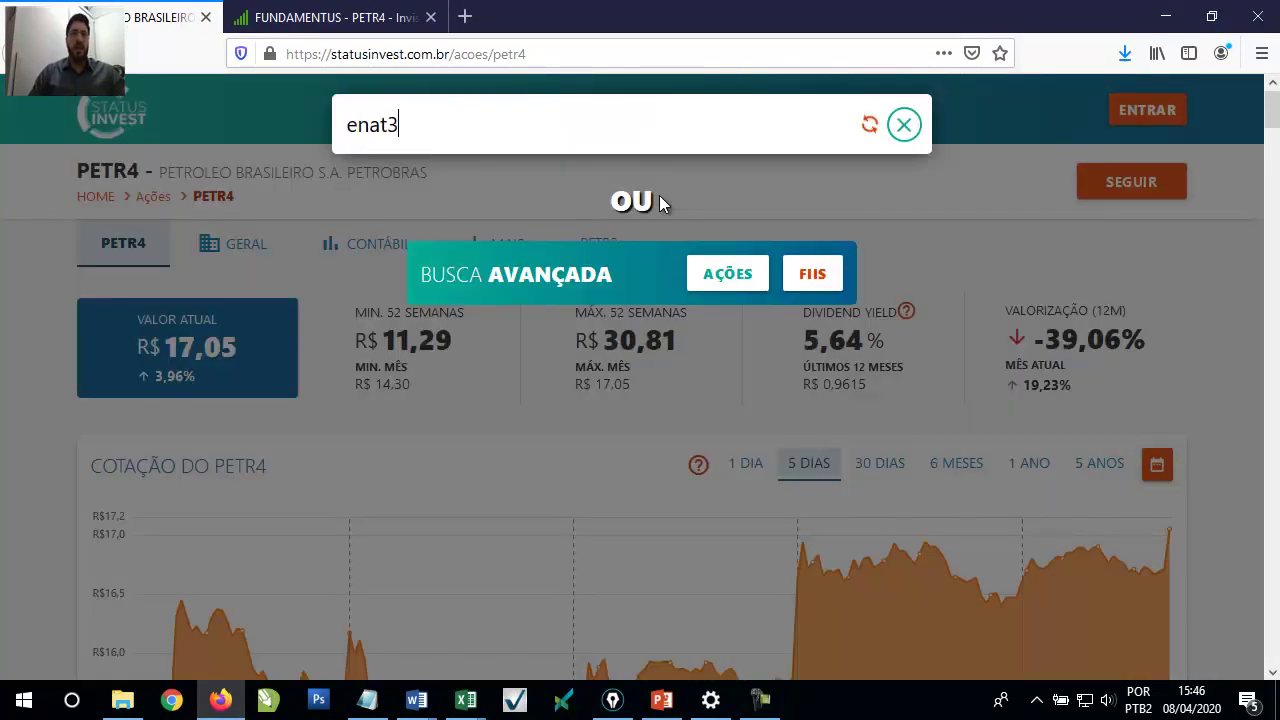
left_click(480, 200)
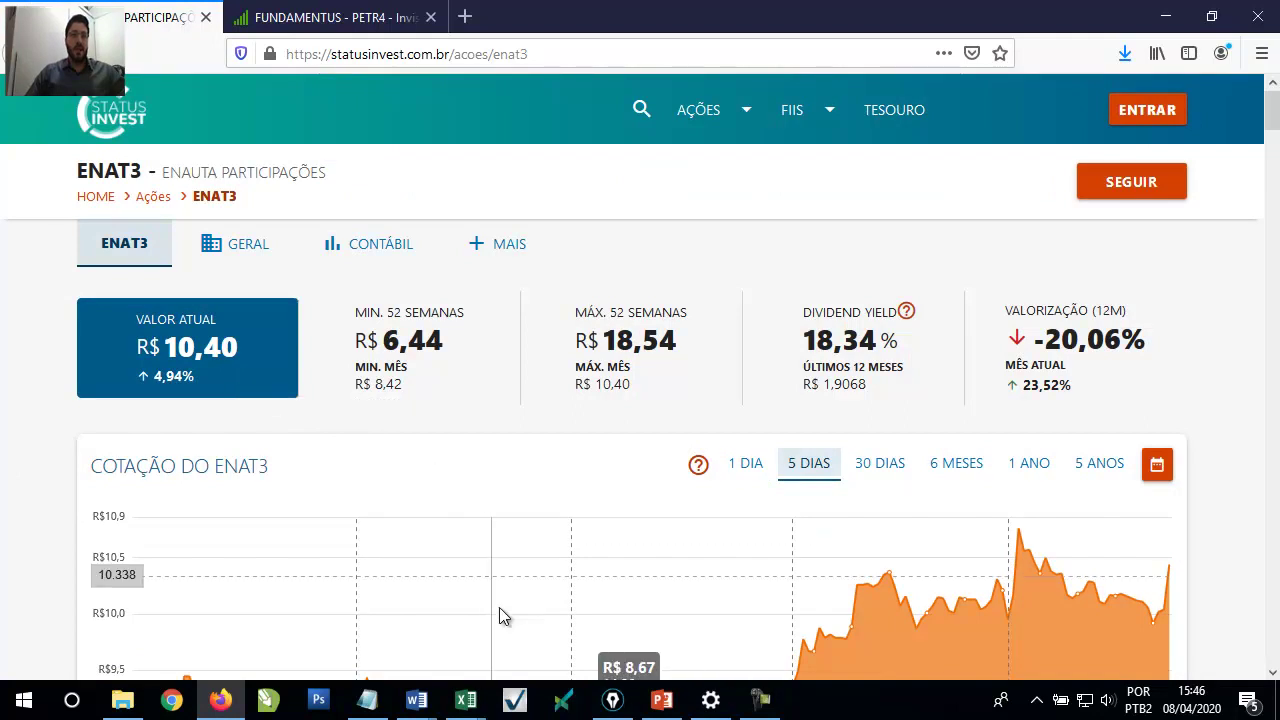
- Switch to Excel, set ENAT3's share price in B49 to 10,40 and move to its VPA cell F49
mouse_move(476, 690)
left_click(560, 620)
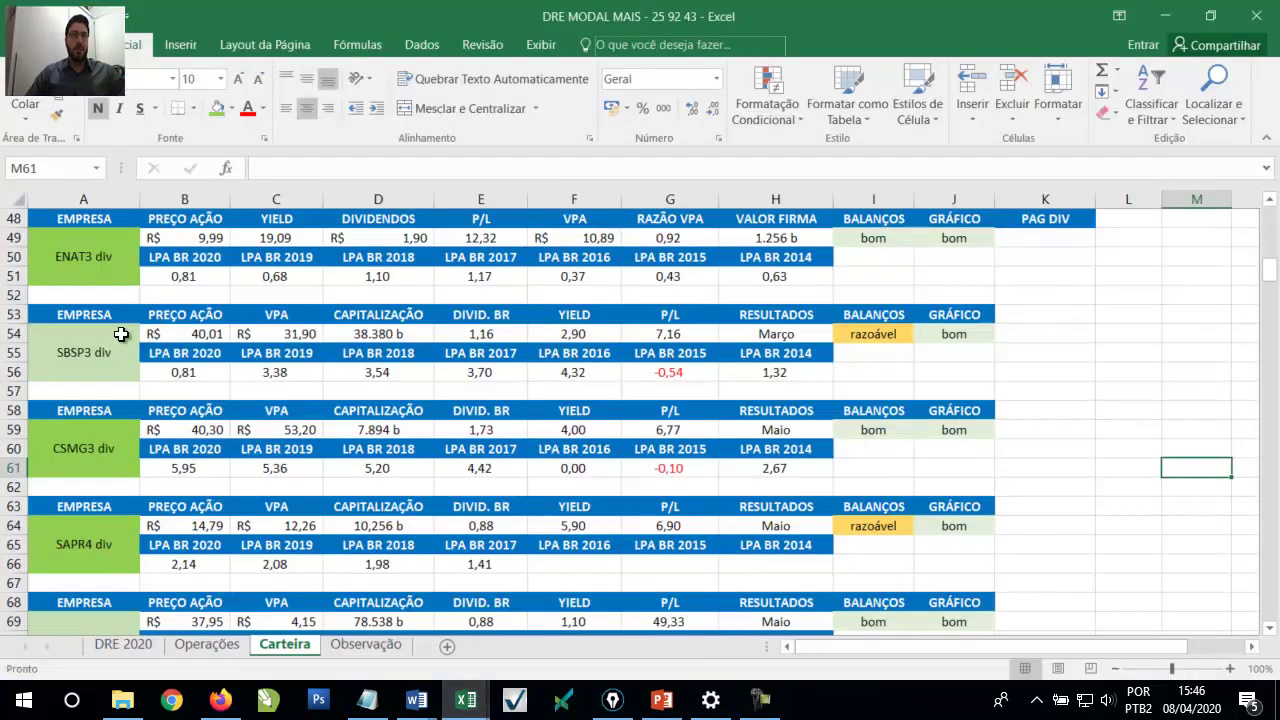
left_click(170, 240)
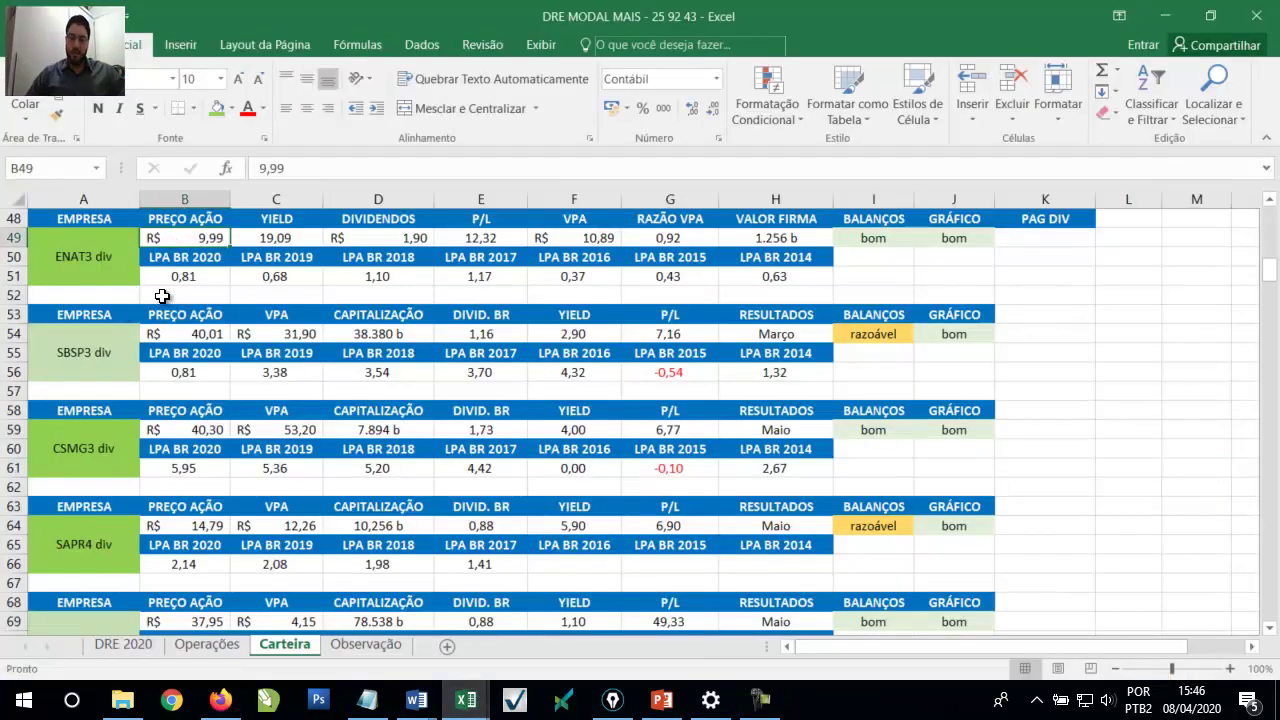
type("10")
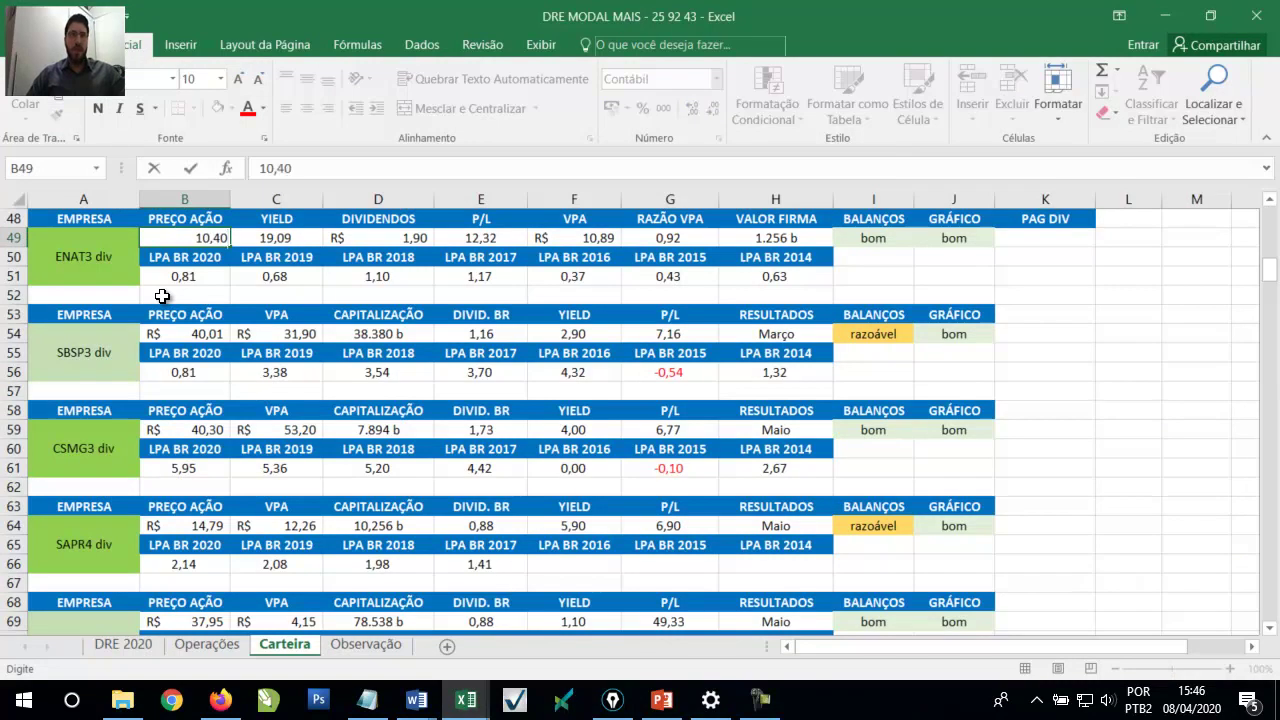
type(",40")
key("Tab")
key("Tab")
key("Tab")
key("Tab")
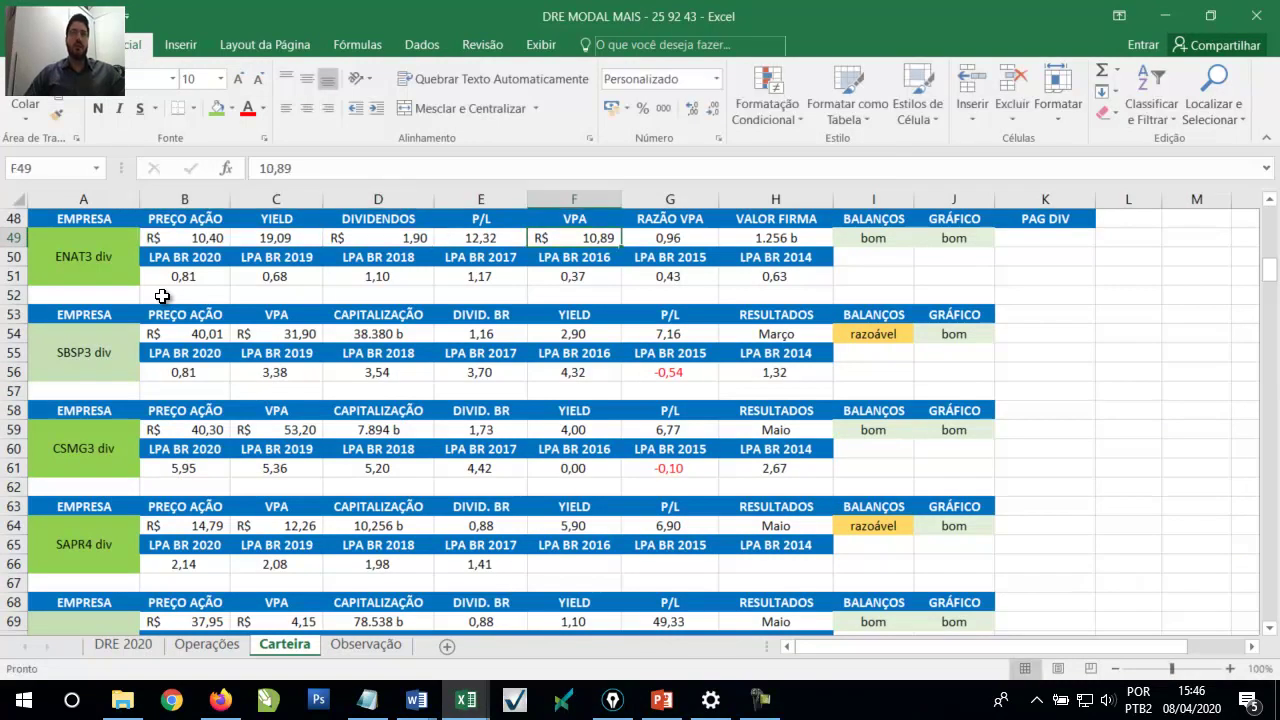
- Switch to Firefox, circle the VPA indicator on ENAT3's Status Invest page with the screen pen, and clear the drawing
left_click(224, 703)
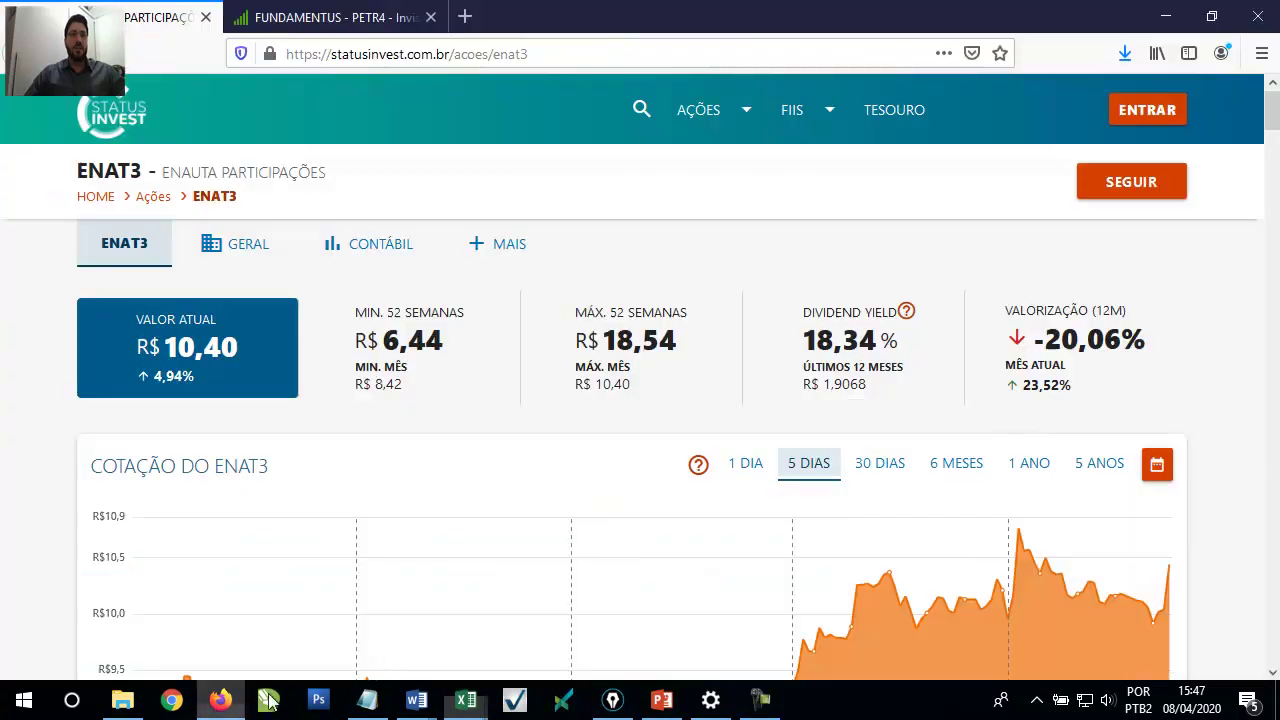
scroll(1243, 294, "down", 5)
scroll(1248, 298, "down", 4)
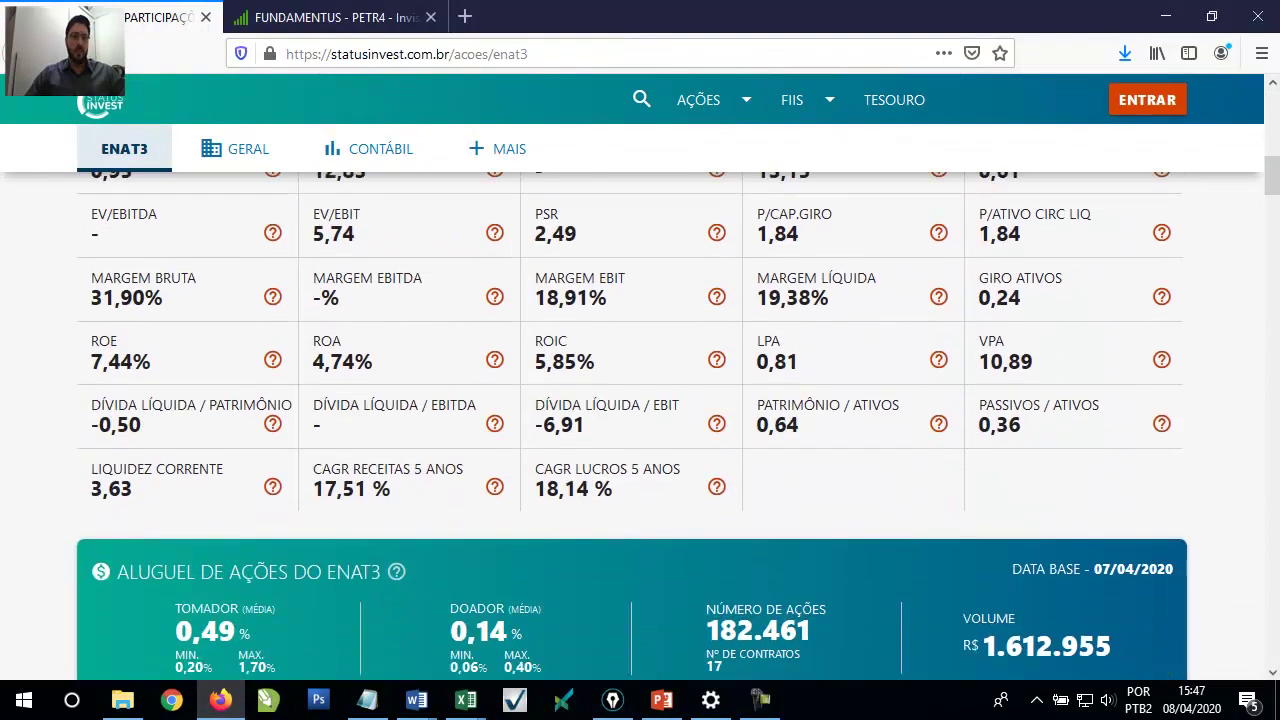
left_click(612, 700)
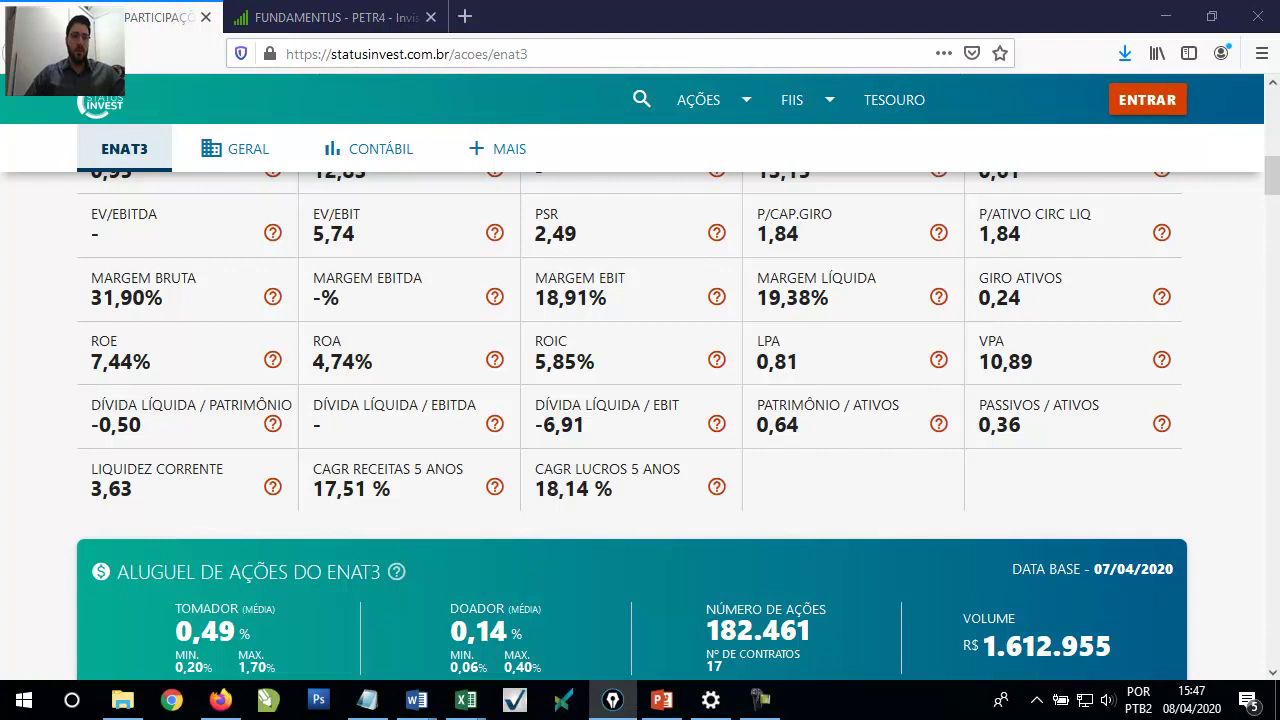
mouse_move(979, 324)
left_mouse_down()
mouse_move(1166, 334)
mouse_move(1203, 391)
mouse_move(975, 396)
mouse_move(988, 322)
left_mouse_up()
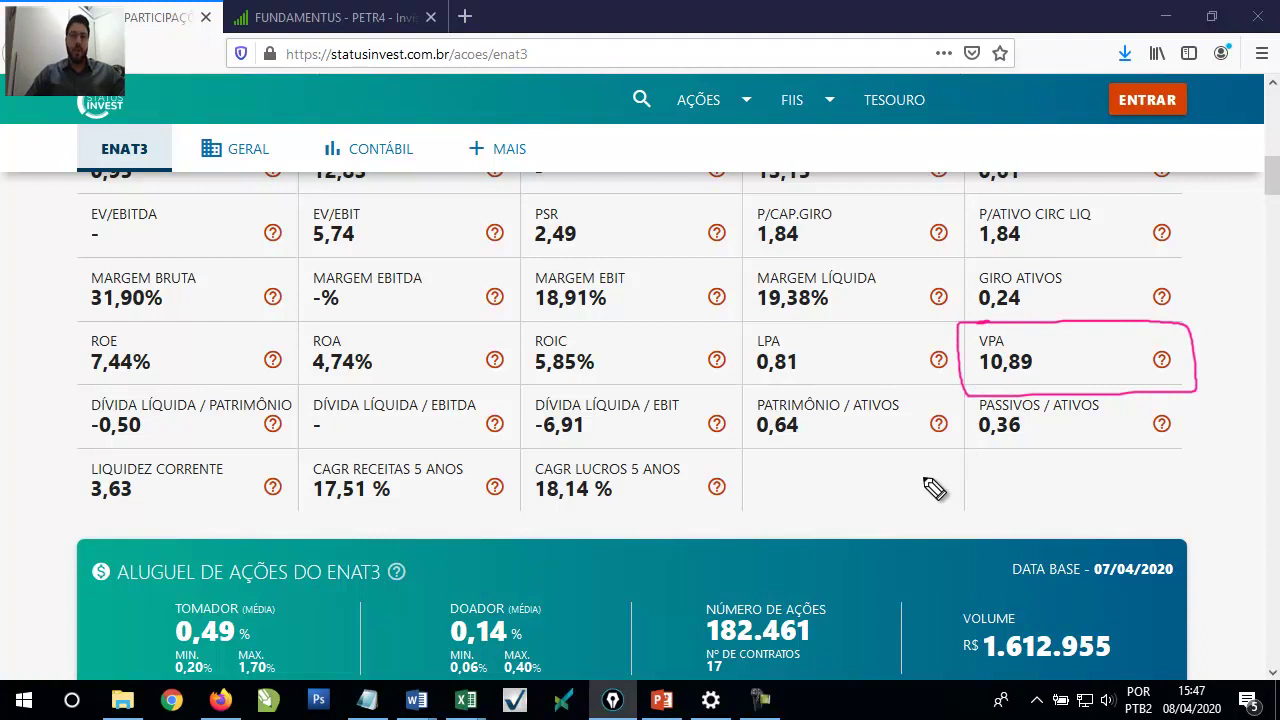
key("Escape")
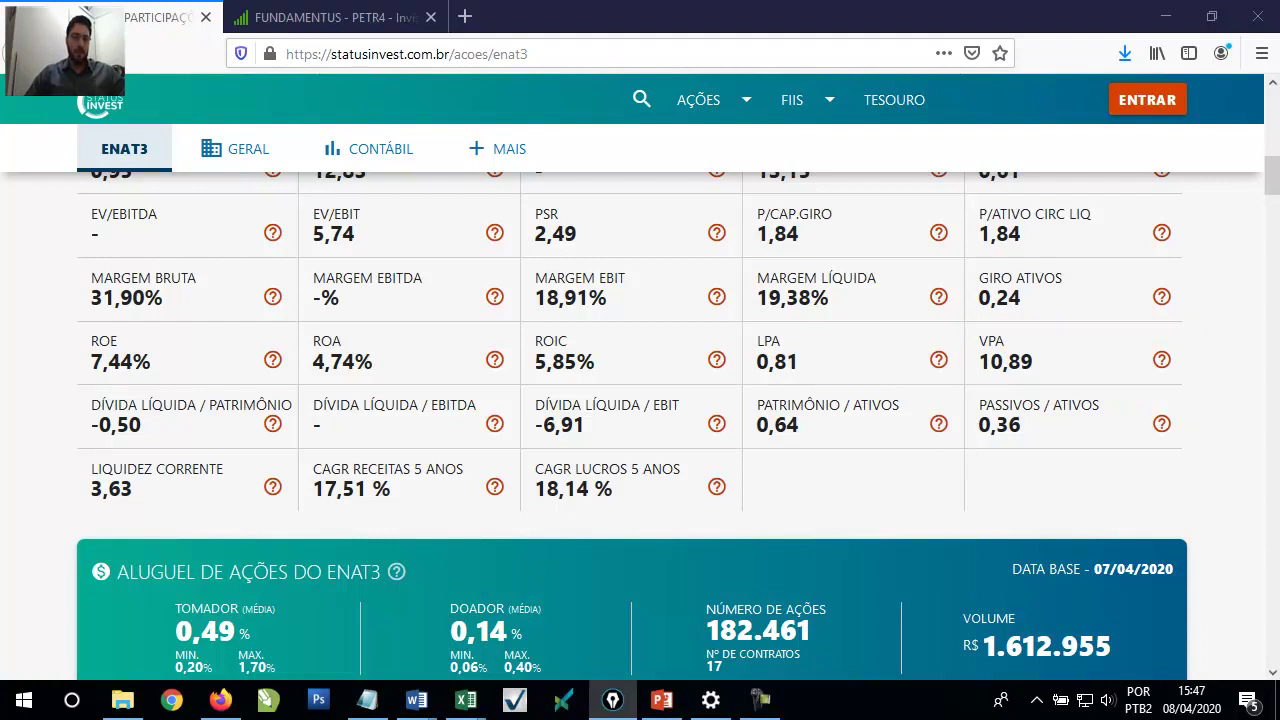
- Switch to Excel and check ENAT3's VPA in F49 against the Status Invest indicator
key("alt+Tab")
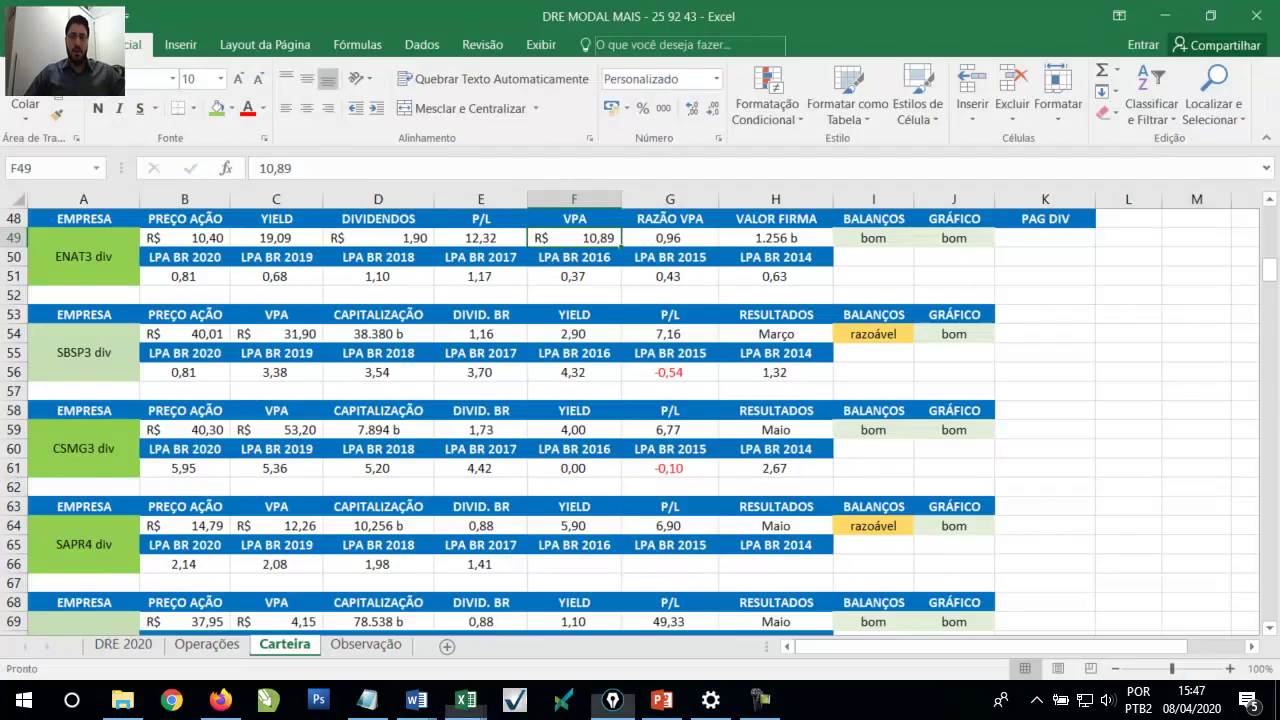
left_click(546, 278)
left_click(555, 236)
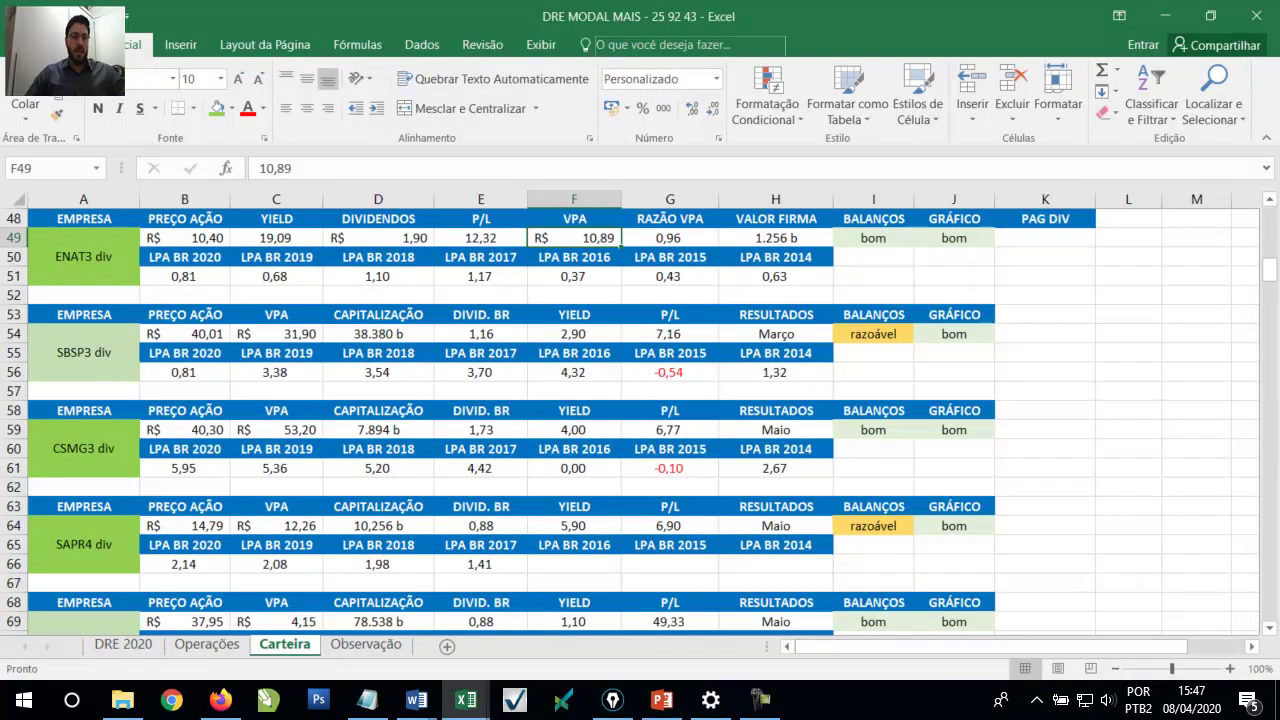
- Switch to Firefox, circle and link ENAT3's Patrimônio Líquido and Nº Total de Papéis with the screen pen, and clear the drawing
key("alt+Tab")
scroll(1207, 291, "down", 8)
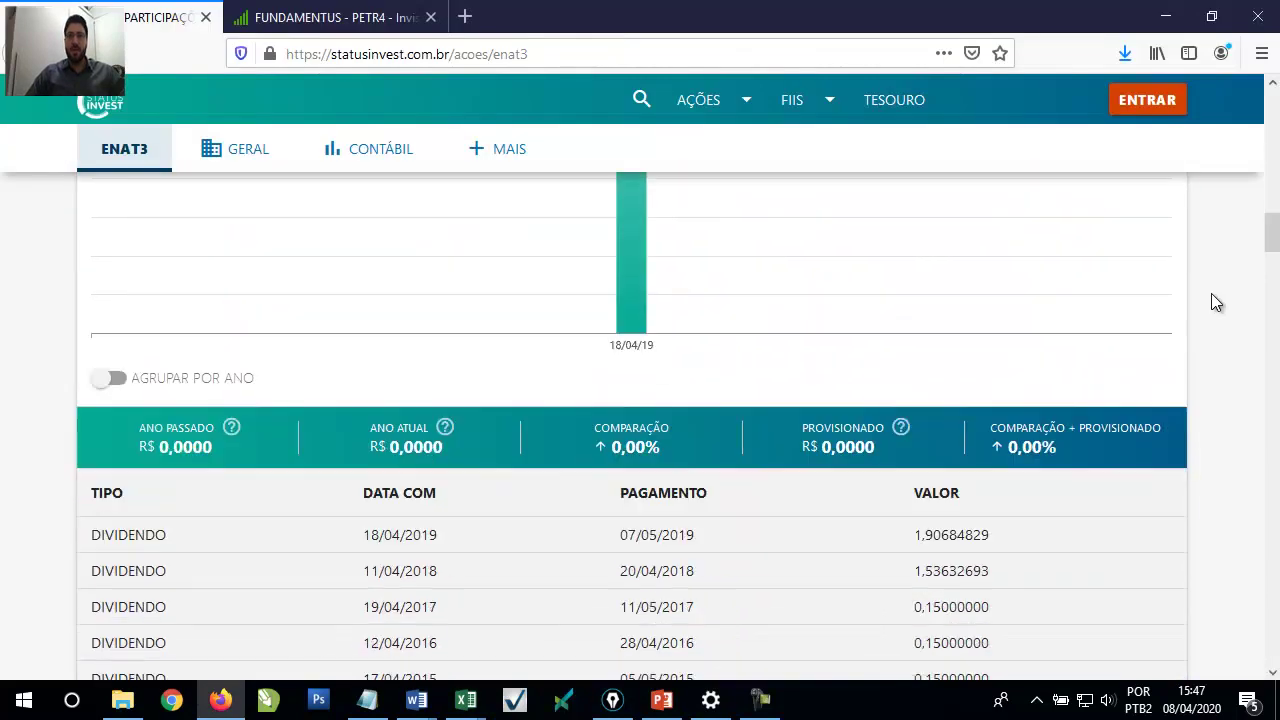
scroll(1211, 293, "down", 10)
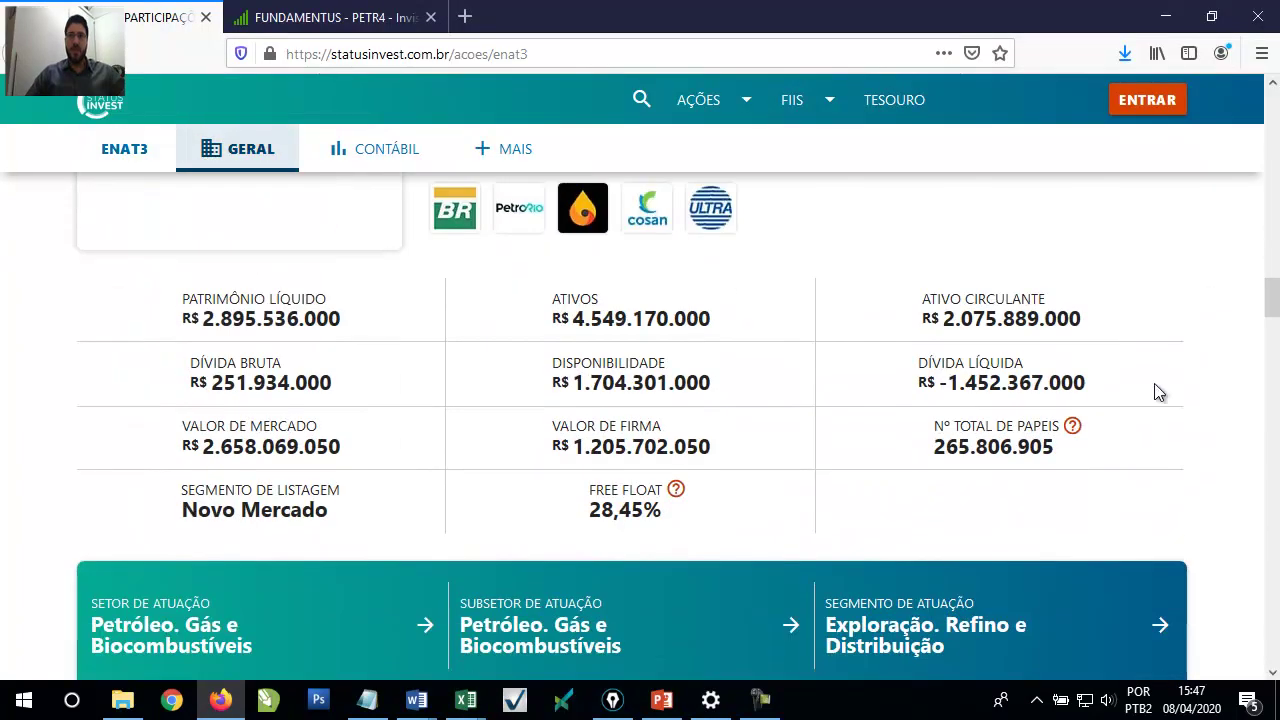
key("alt+Tab")
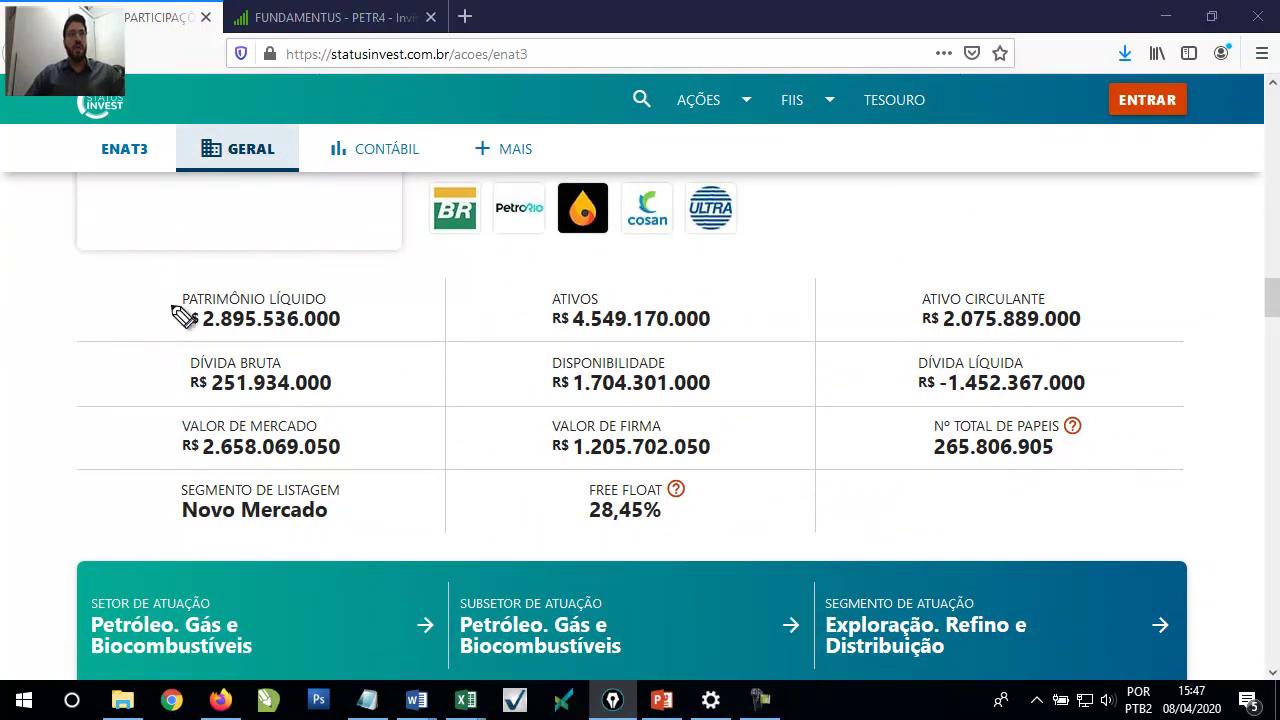
mouse_move(166, 272)
left_mouse_down()
mouse_move(345, 271)
mouse_move(296, 348)
mouse_move(150, 328)
mouse_move(165, 276)
left_mouse_up()
mouse_move(362, 340)
left_mouse_down()
mouse_move(586, 534)
mouse_move(863, 537)
mouse_move(924, 486)
left_mouse_up()
mouse_move(915, 424)
left_mouse_down()
mouse_move(1114, 418)
mouse_move(1024, 490)
mouse_move(906, 430)
mouse_move(903, 447)
left_mouse_up()
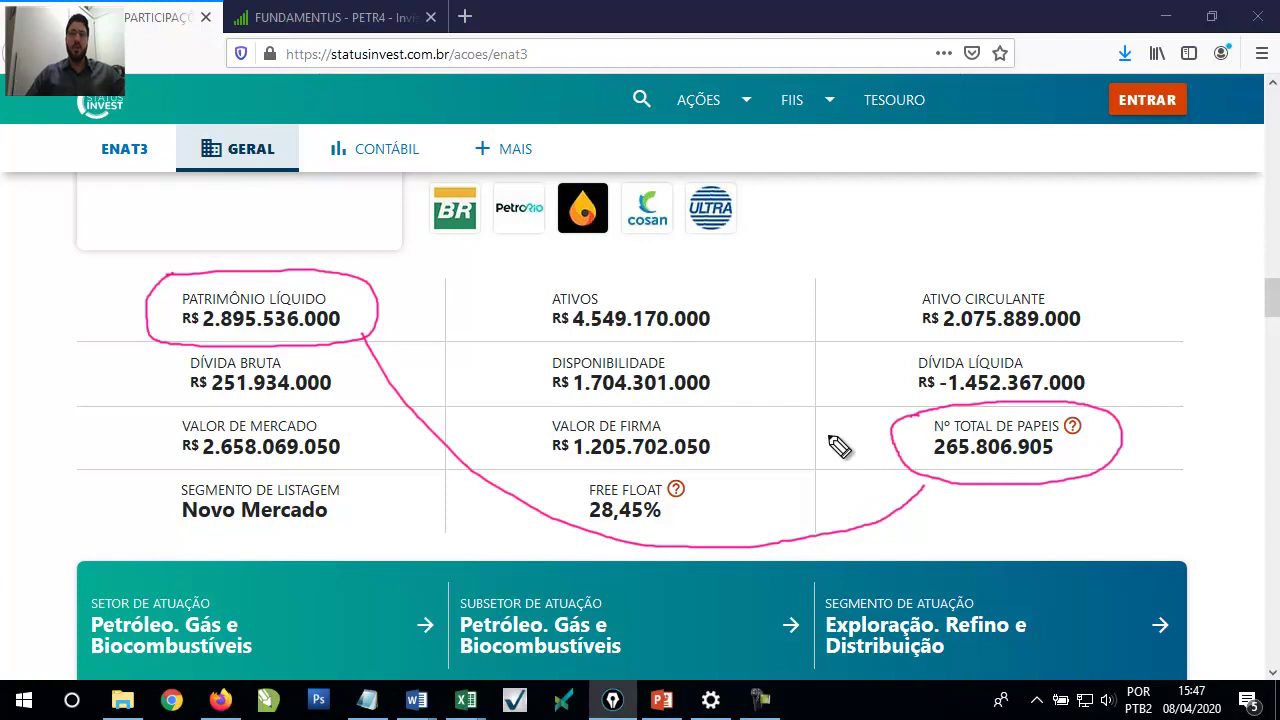
key("Escape")
- Switch to Excel and examine ENAT3's RAZÃO VPA formula in G49 together with the share price and VPA cells it divides
mouse_move(466, 700)
left_click(528, 638)
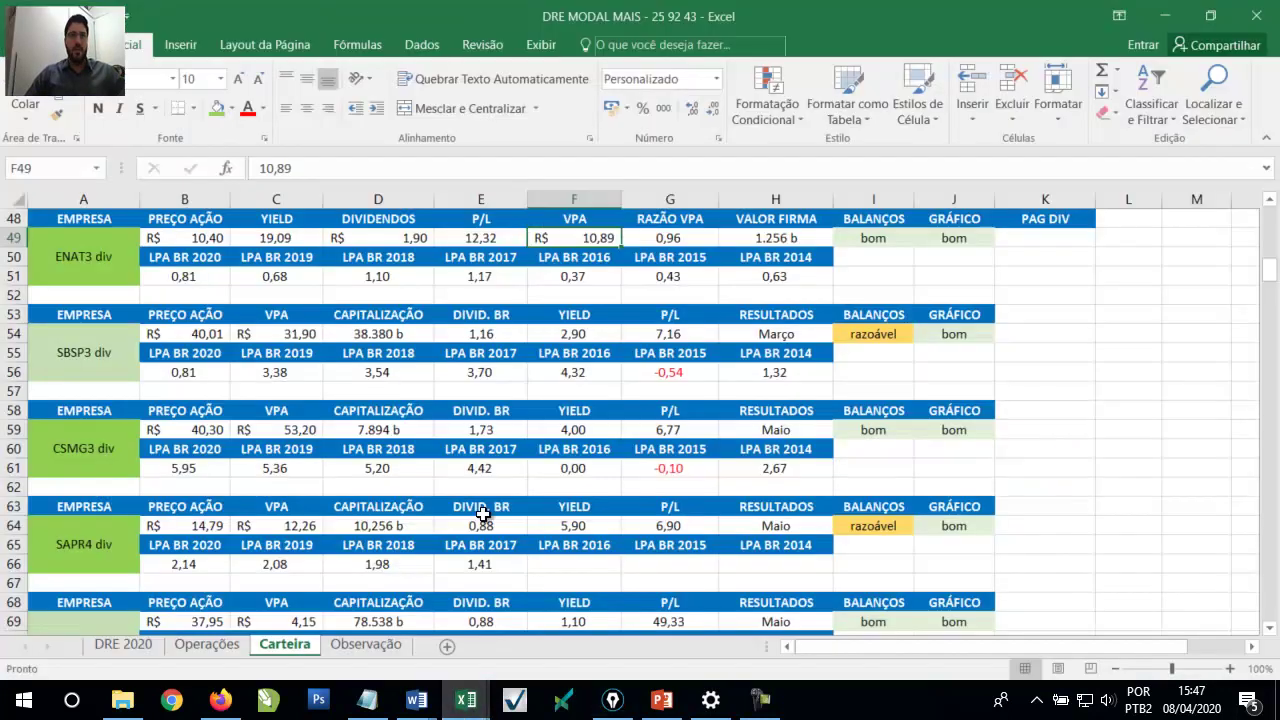
left_click(182, 238)
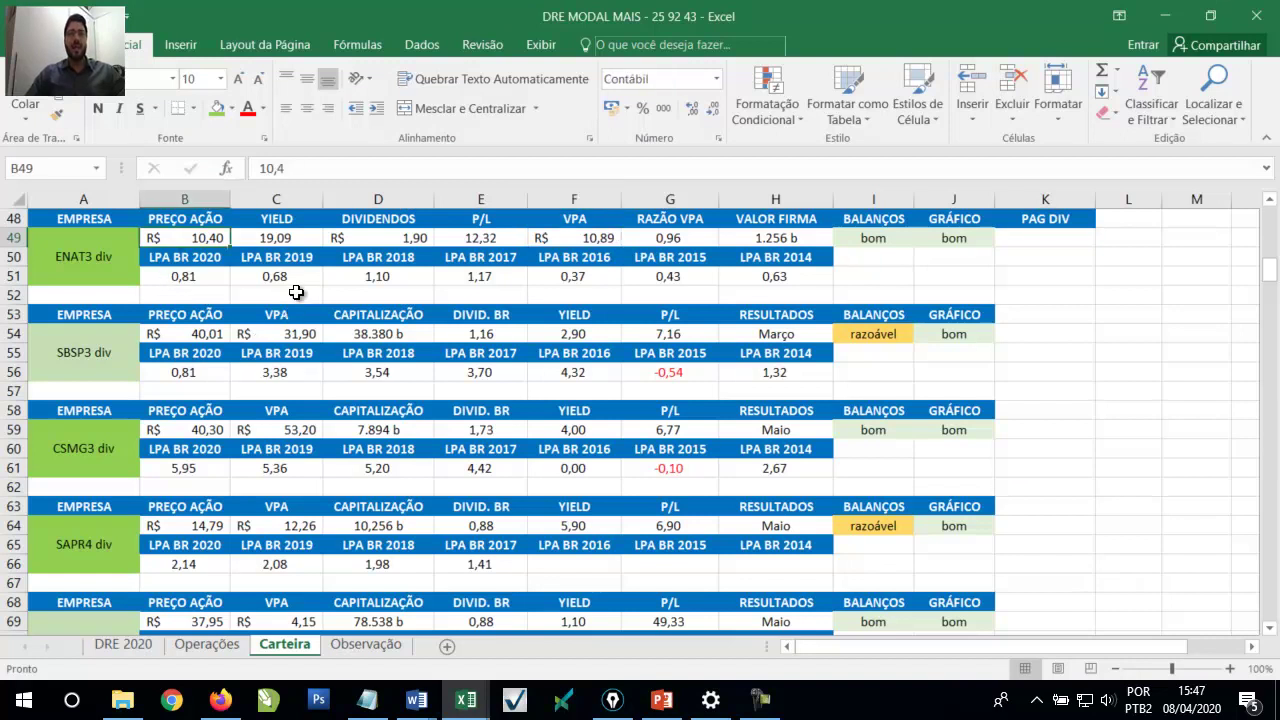
left_click(552, 240)
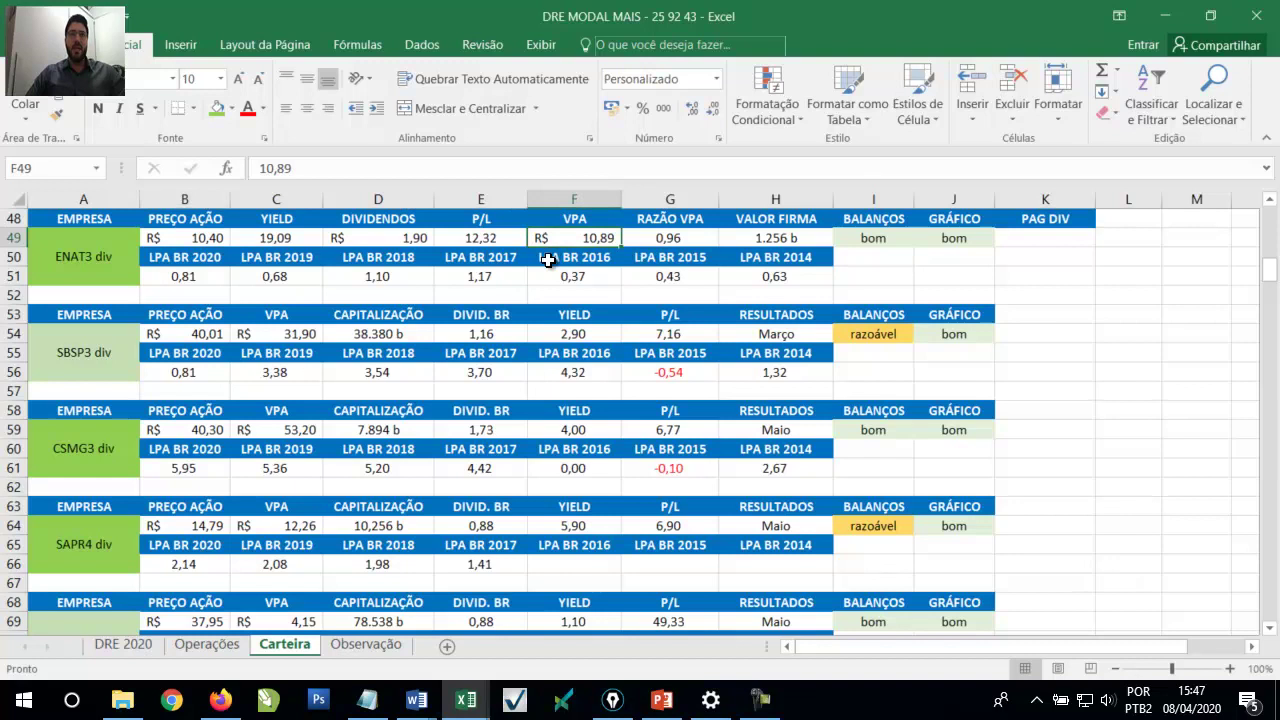
left_click(644, 242)
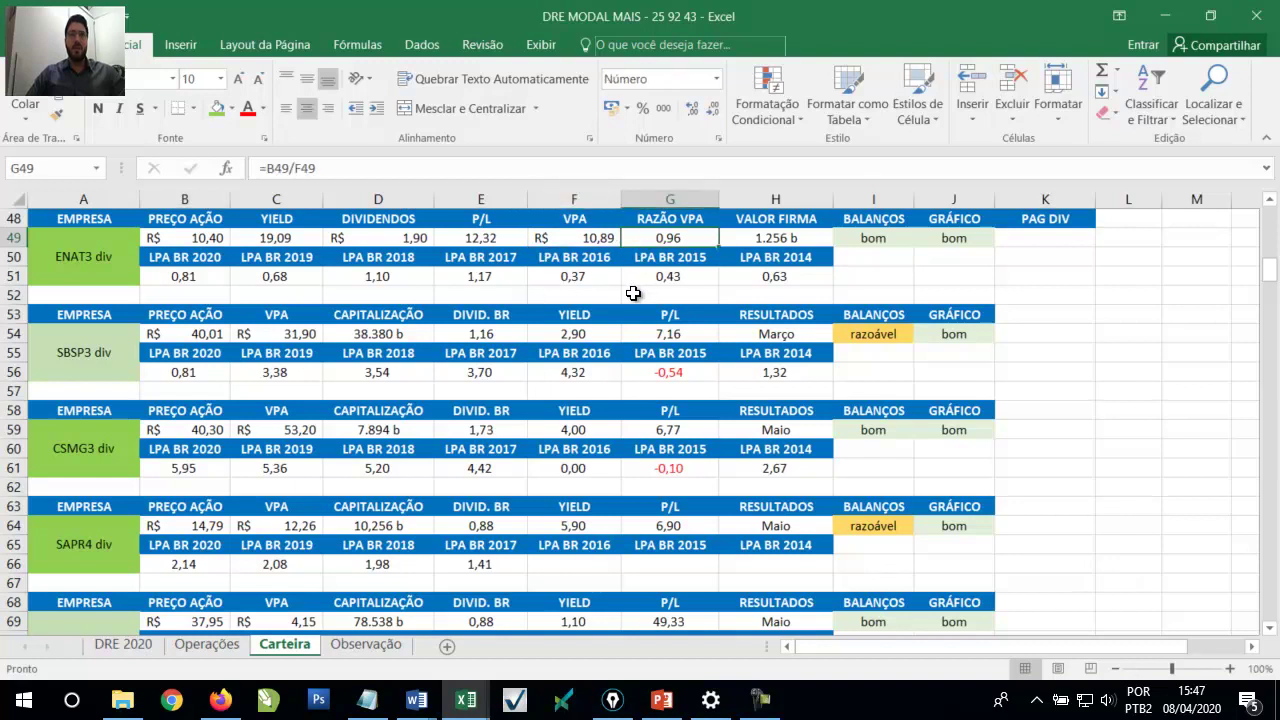
left_click(206, 241)
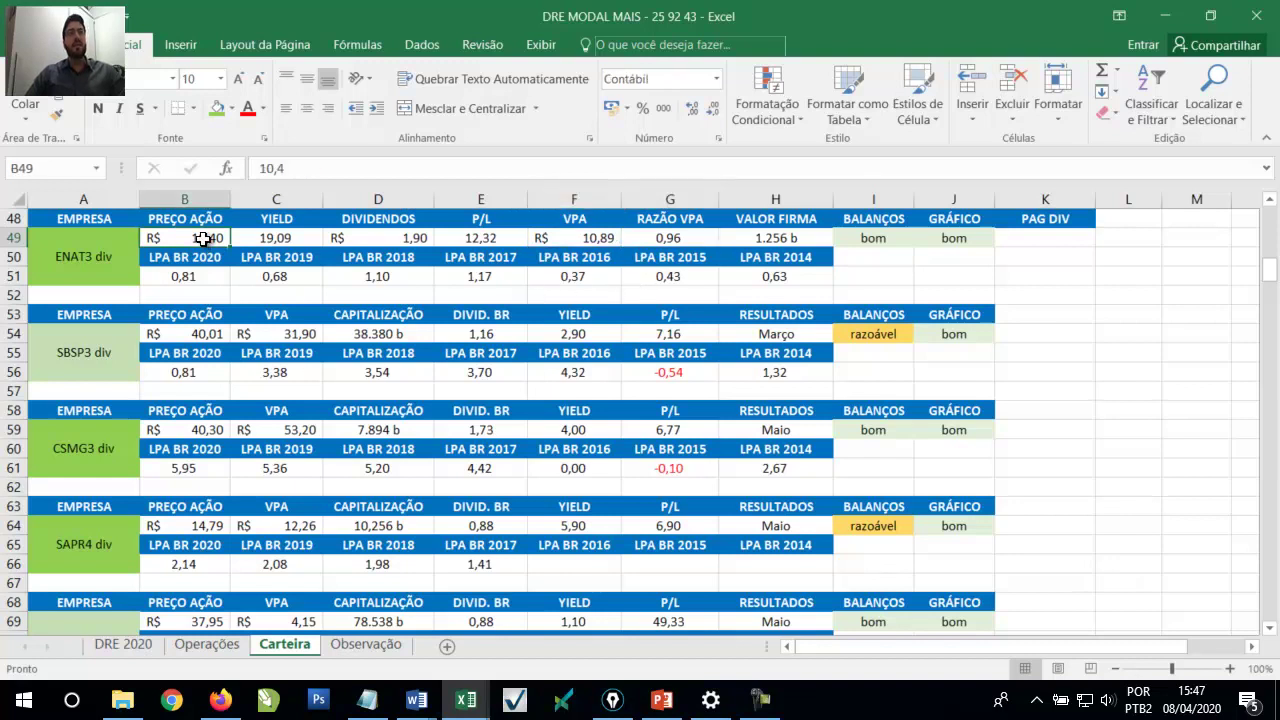
left_click(598, 240)
left_click(708, 242)
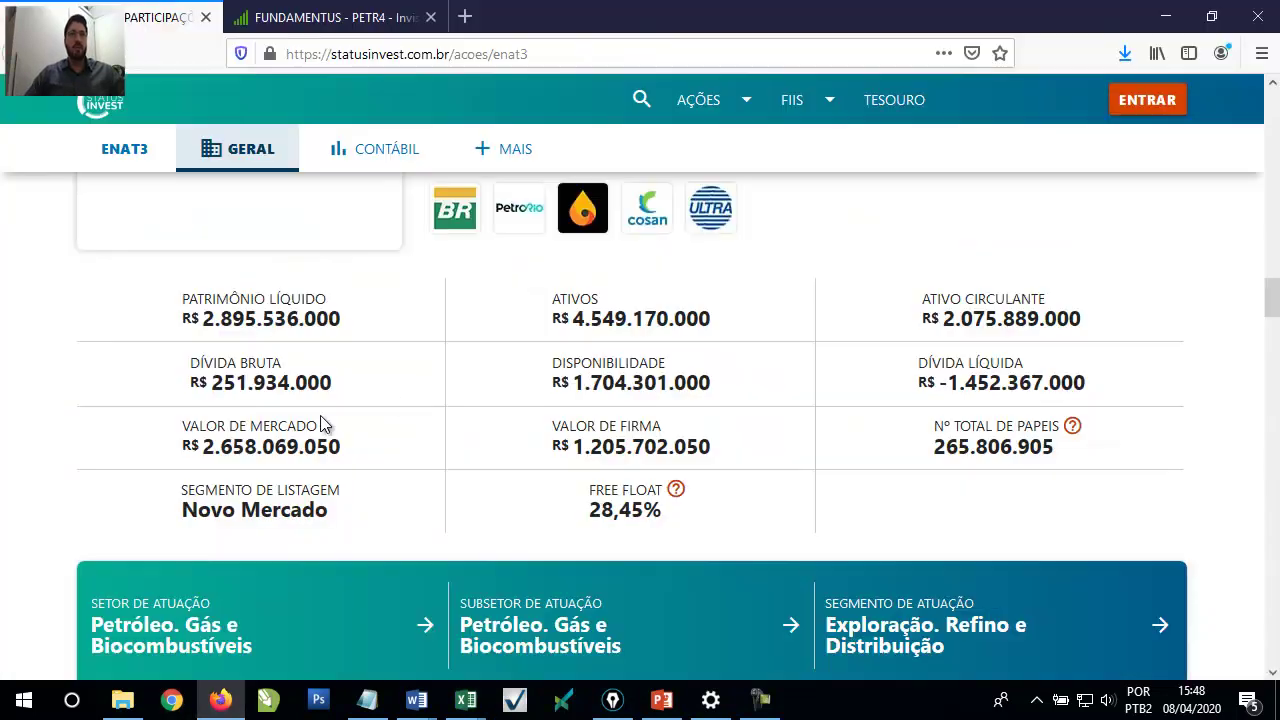
- Switch to Firefox and look up ENAT3 on the Fundamentus page
left_click(220, 699)
left_click(284, 20)
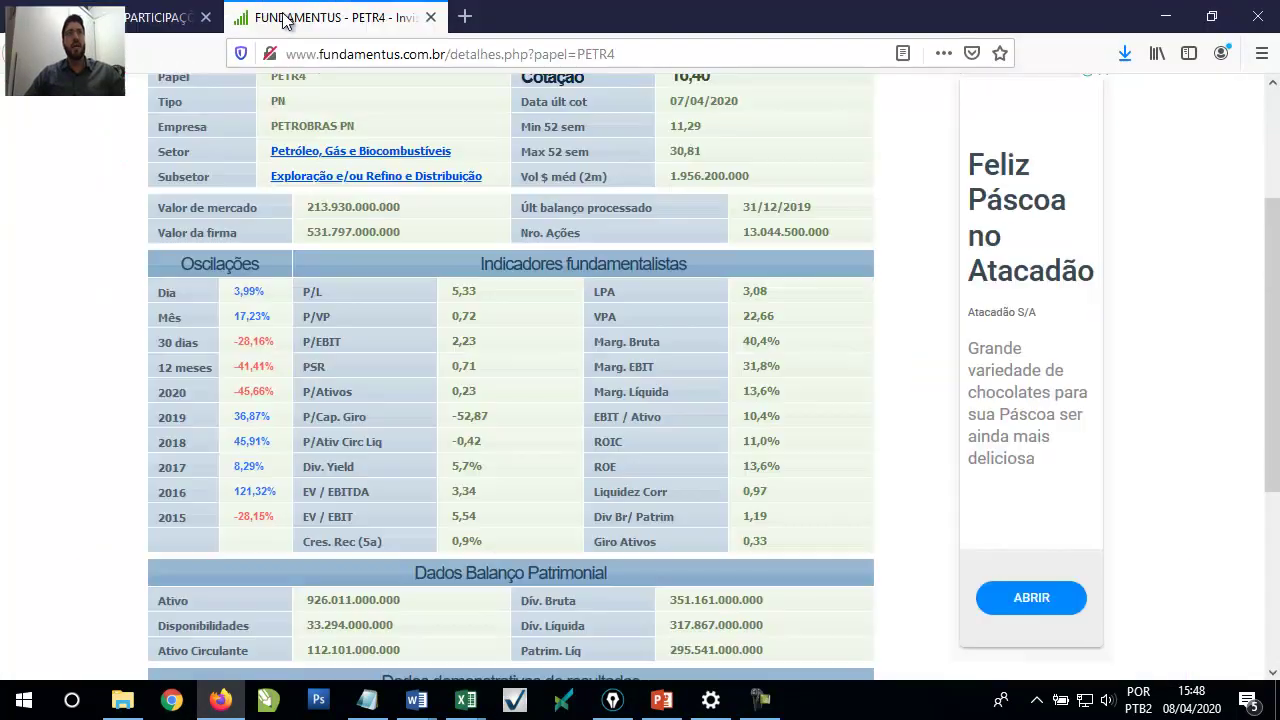
scroll(1194, 357, "up", 3)
mouse_move(835, 215)
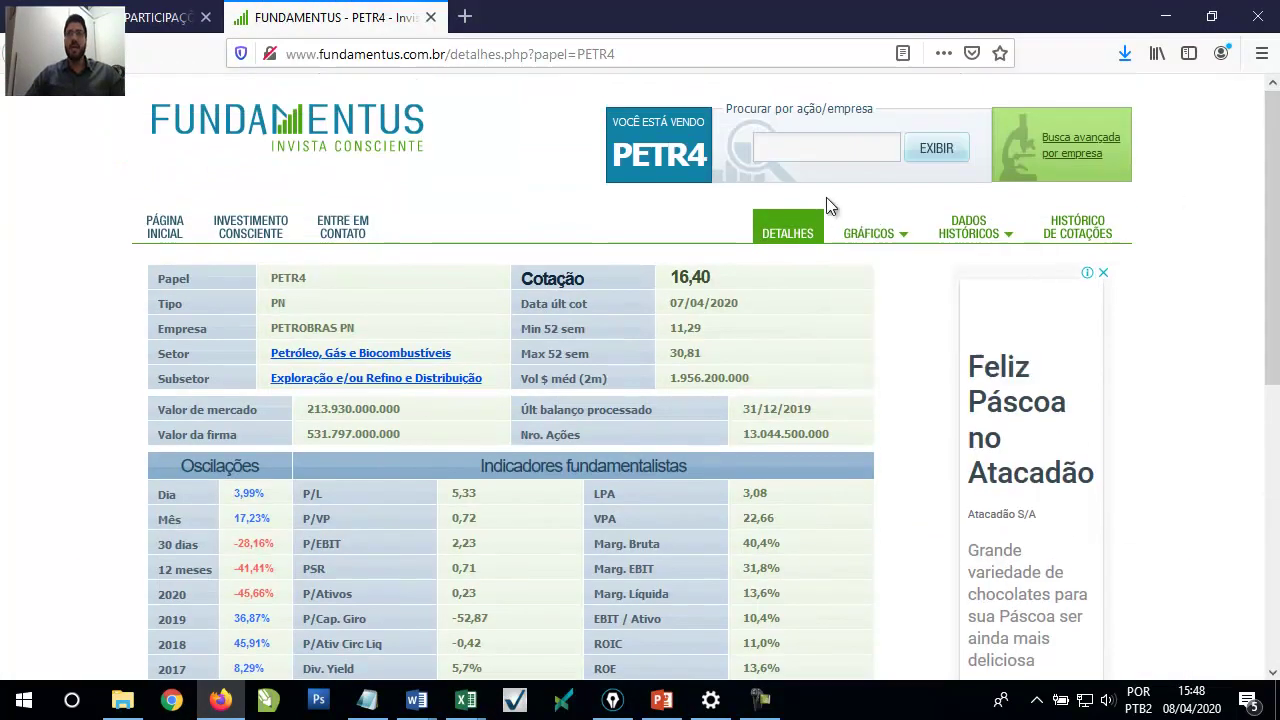
left_click(801, 150)
type("ENAT3")
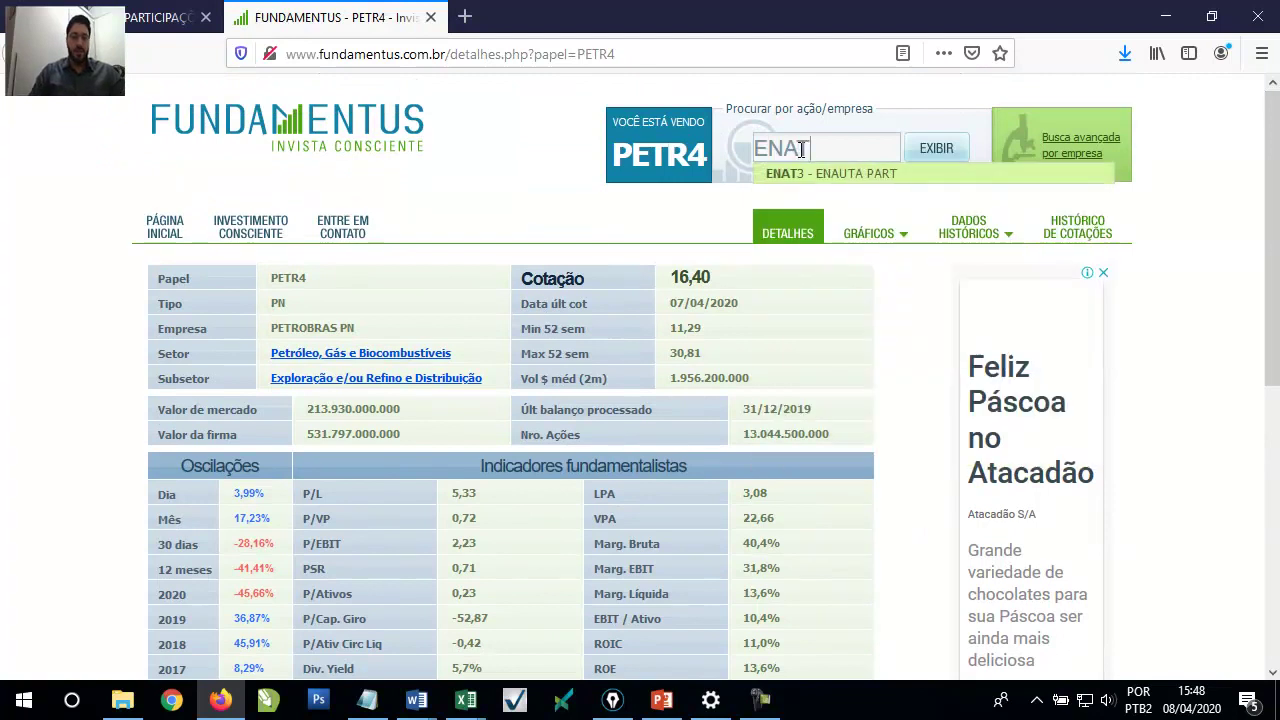
left_click(822, 176)
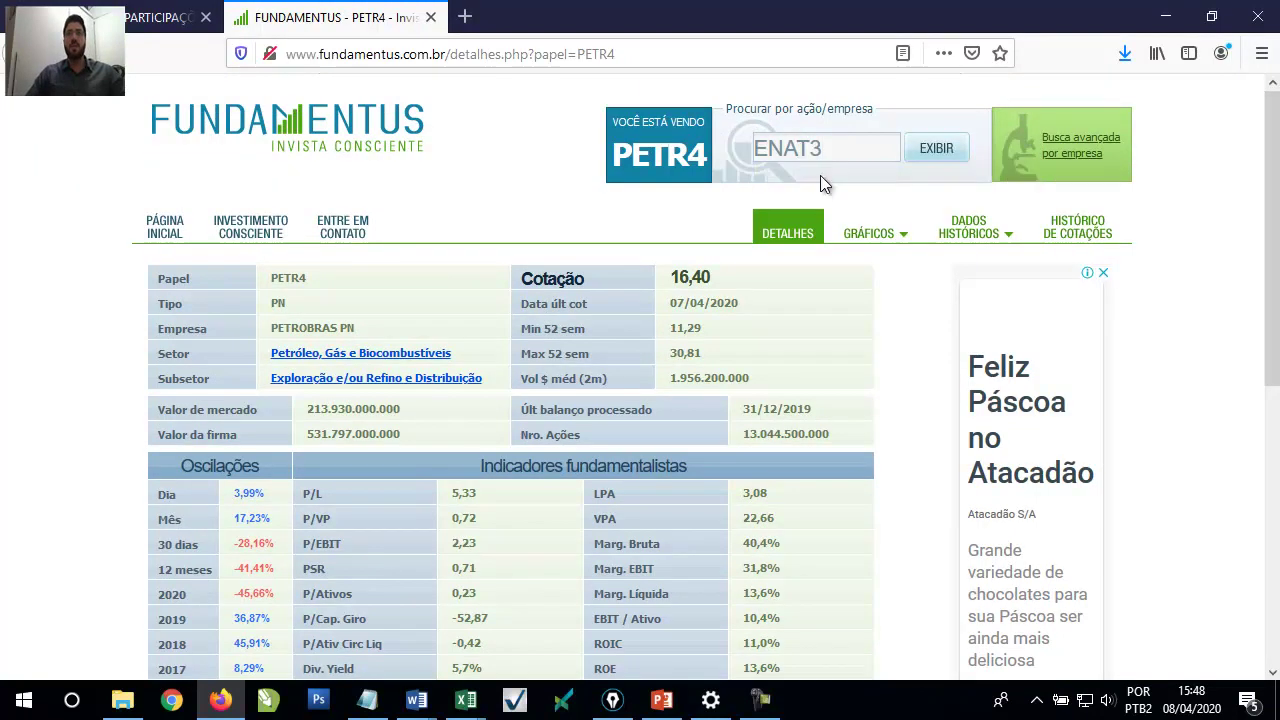
left_click(924, 156)
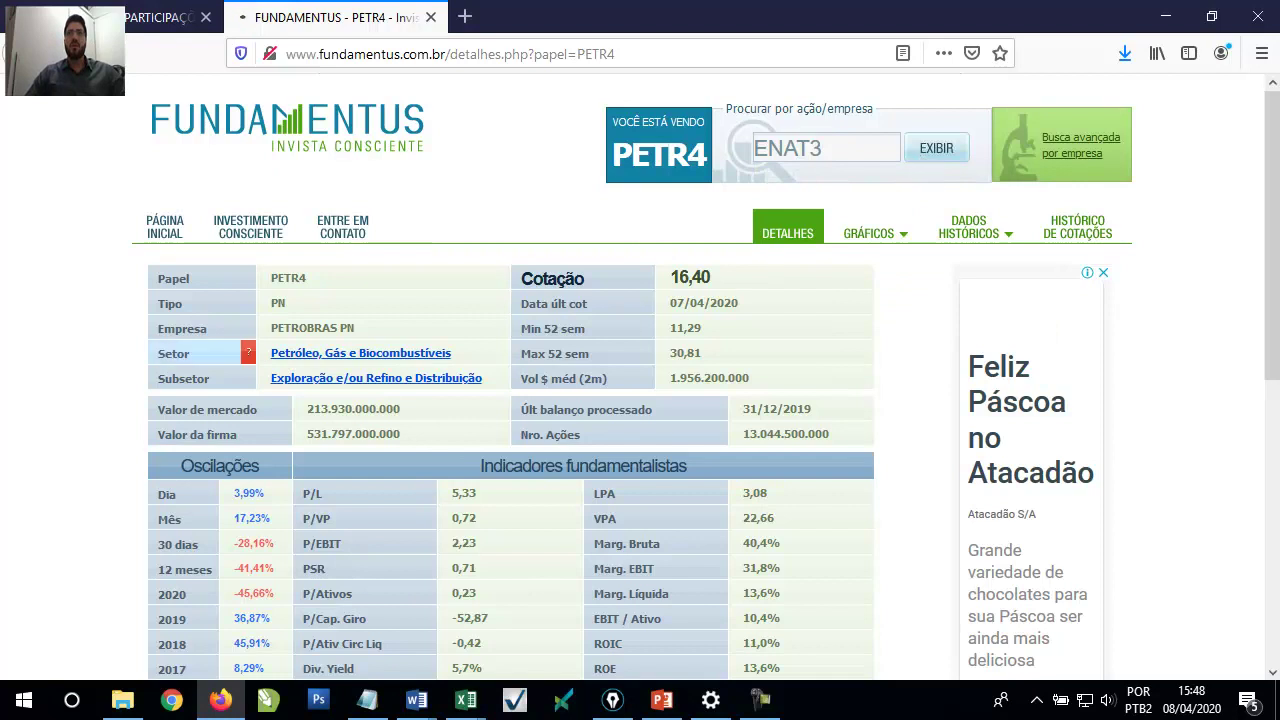
- Circle ENAT3's VPA with the screen pen, circle and link Patrim. Líq and Nro. Ações, and clear the drawing
scroll(50, 363, "down", 2)
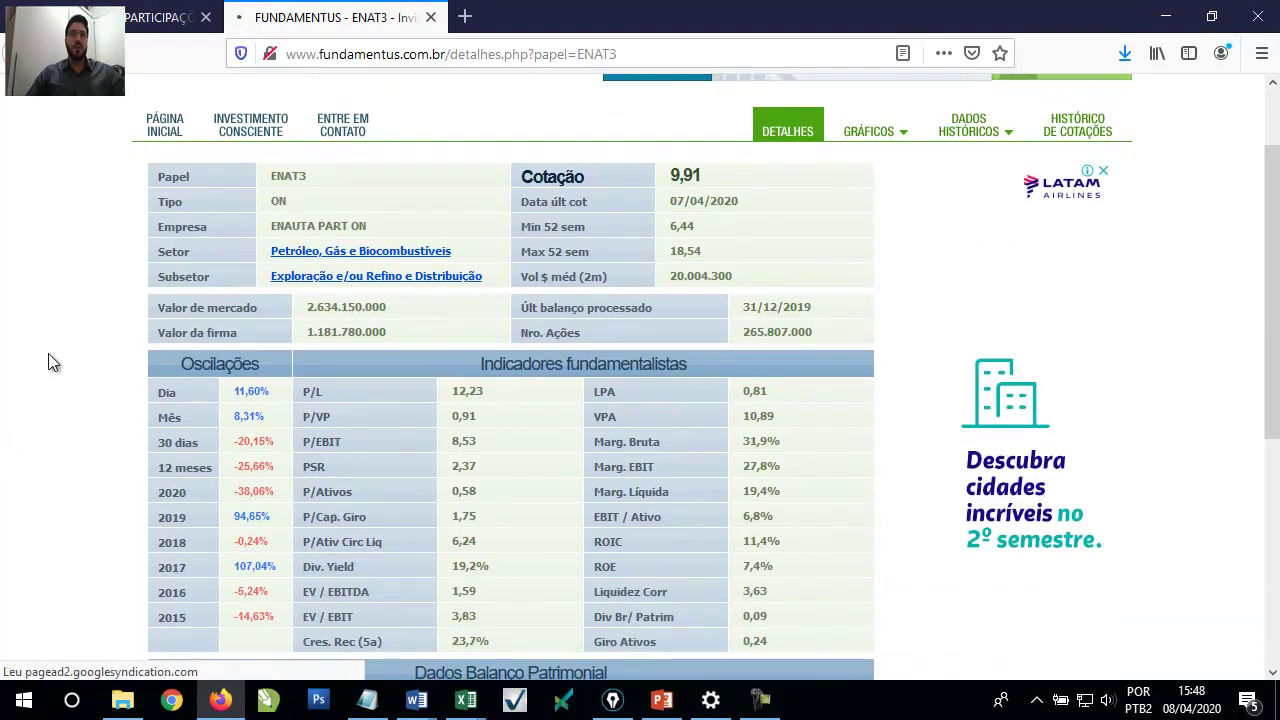
scroll(90, 470, "down", 1)
scroll(90, 470, "down", 1)
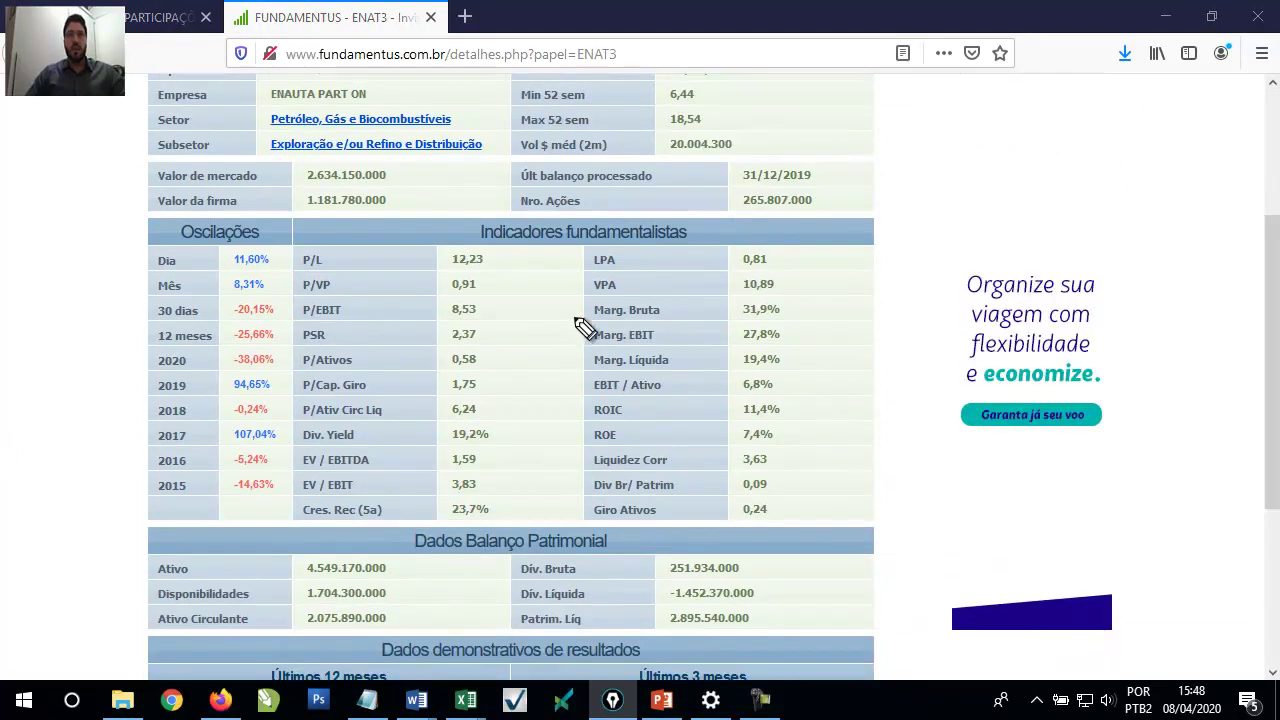
mouse_move(615, 272)
left_mouse_down()
mouse_move(794, 288)
mouse_move(740, 303)
mouse_move(586, 286)
left_mouse_up()
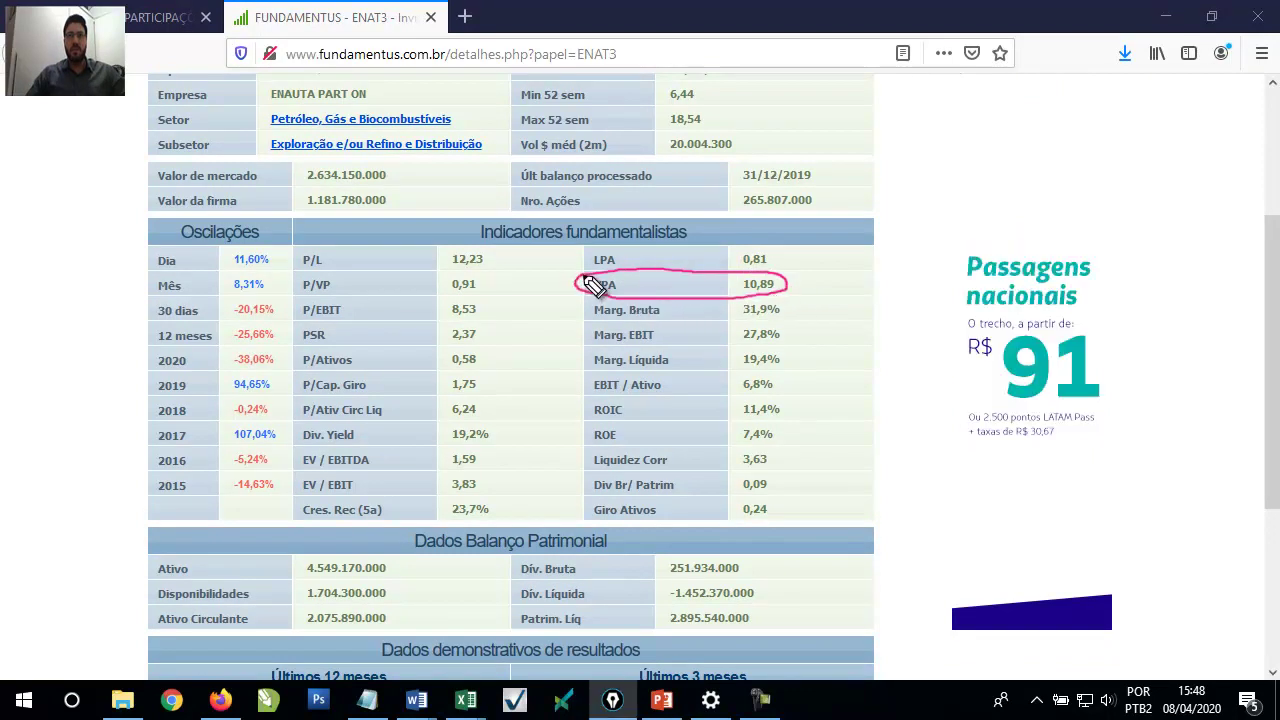
mouse_move(508, 605)
left_mouse_down()
mouse_move(754, 610)
mouse_move(668, 634)
mouse_move(527, 636)
mouse_move(512, 605)
left_mouse_up()
mouse_move(758, 620)
left_mouse_down()
mouse_move(770, 624)
mouse_move(903, 322)
mouse_move(820, 220)
left_mouse_up()
mouse_move(495, 188)
left_mouse_down()
mouse_move(813, 188)
mouse_move(805, 214)
mouse_move(580, 216)
mouse_move(495, 205)
mouse_move(490, 190)
left_mouse_up()
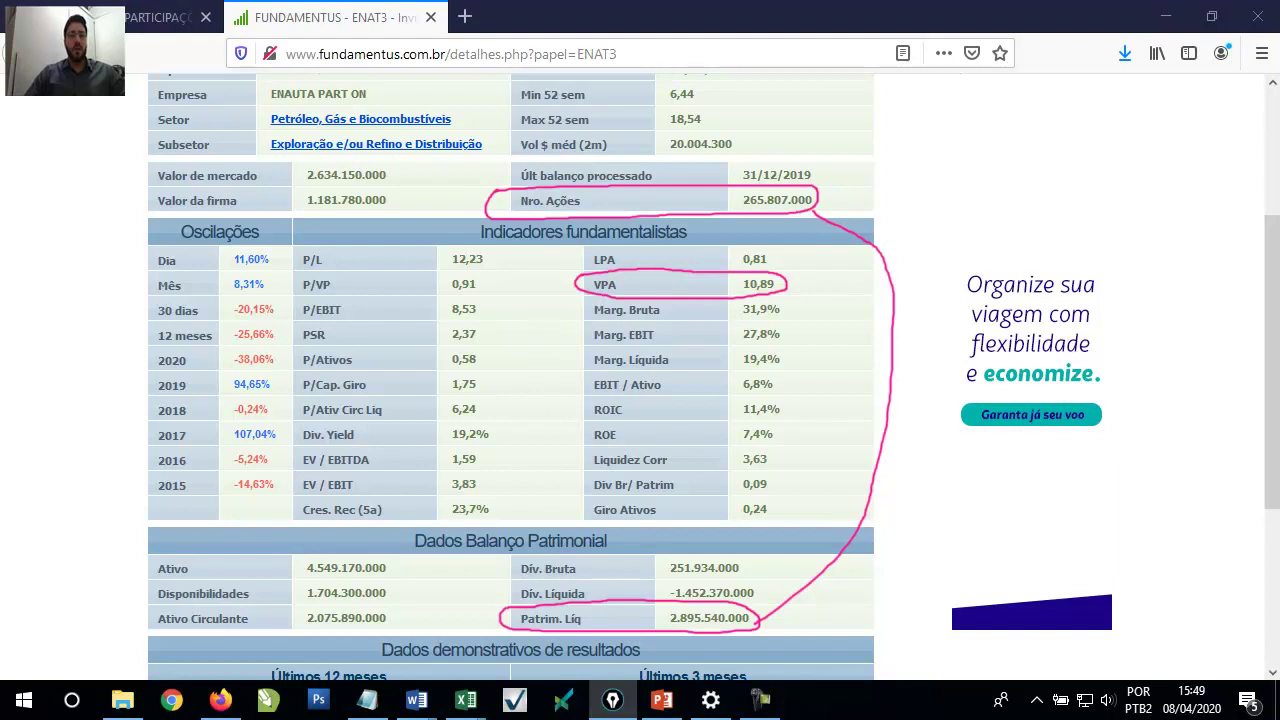
key("Escape")
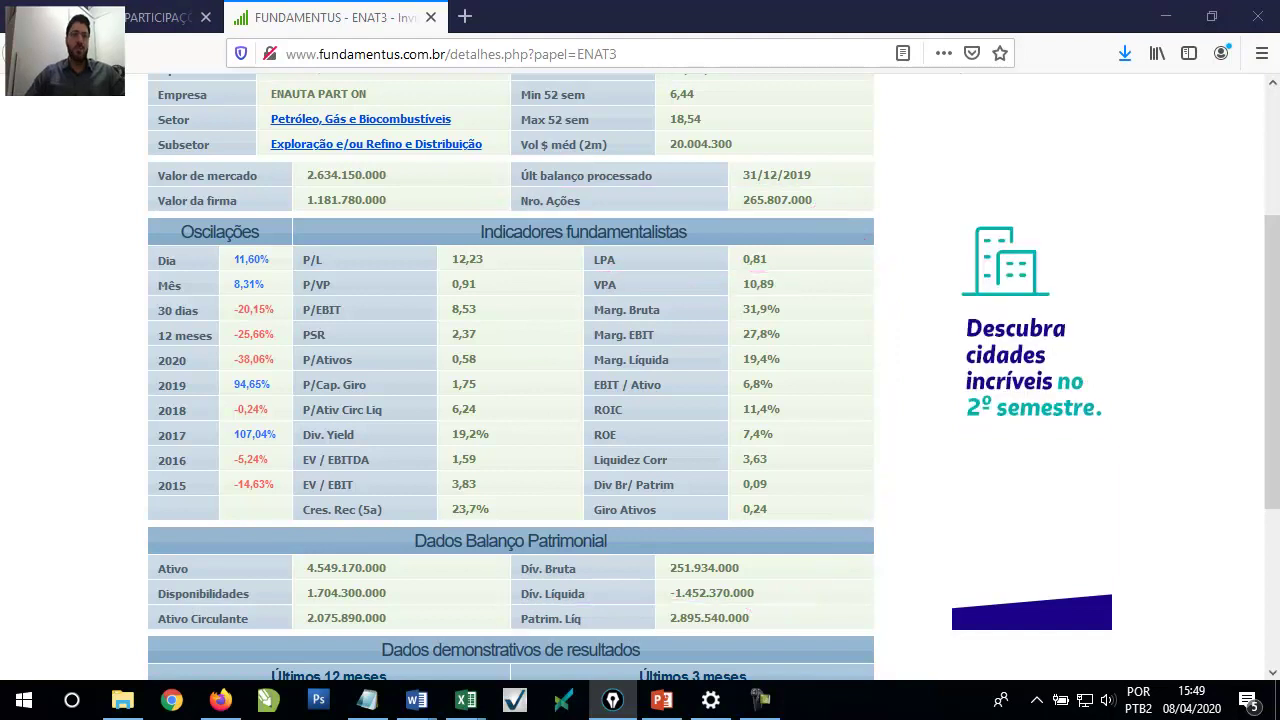
- Return to ENAT3's Status Invest page, switch to the DRE MODAL MAIS workbook in Excel, and select cell K53 on the Carteira sheet
left_click(160, 17)
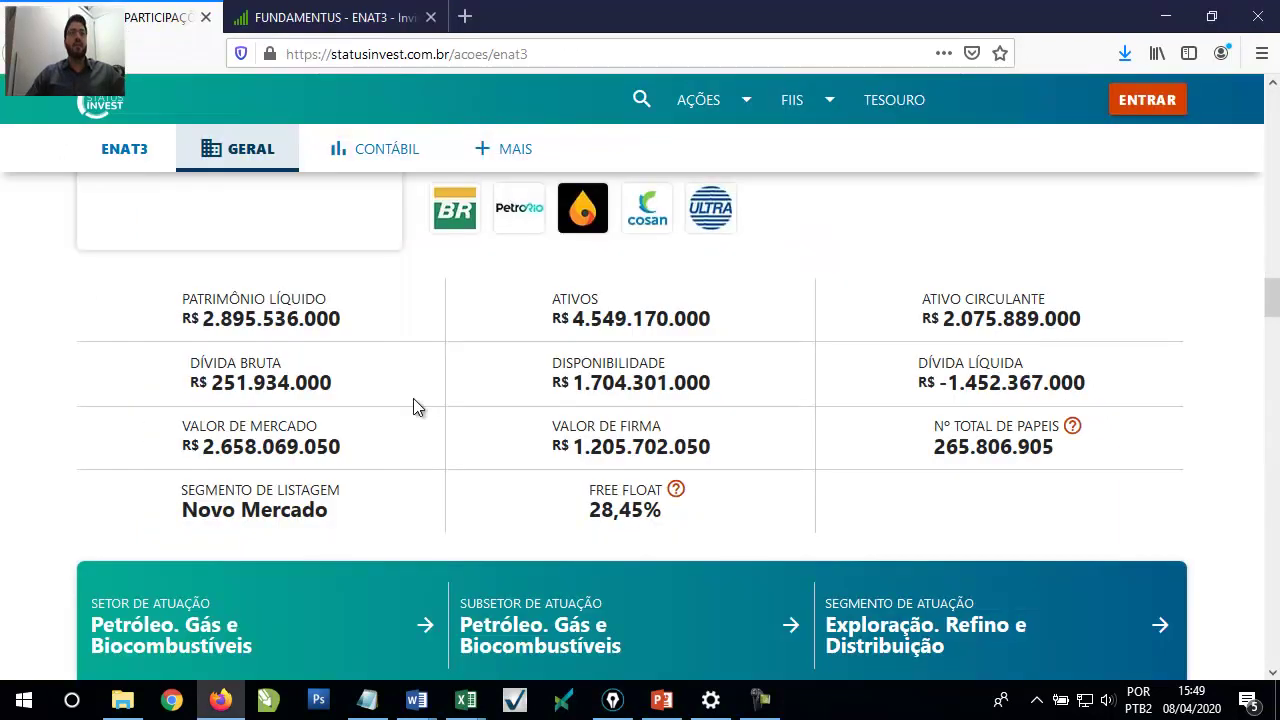
mouse_move(465, 700)
left_click(600, 598)
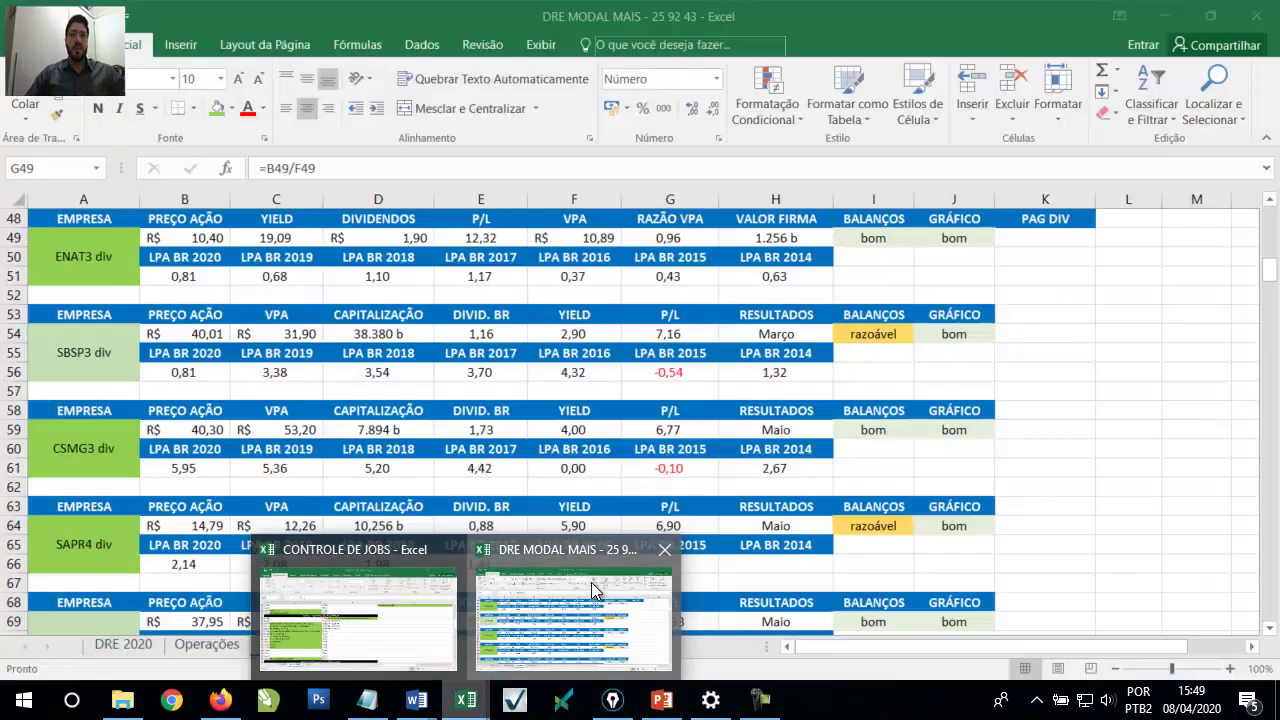
left_click(1040, 312)
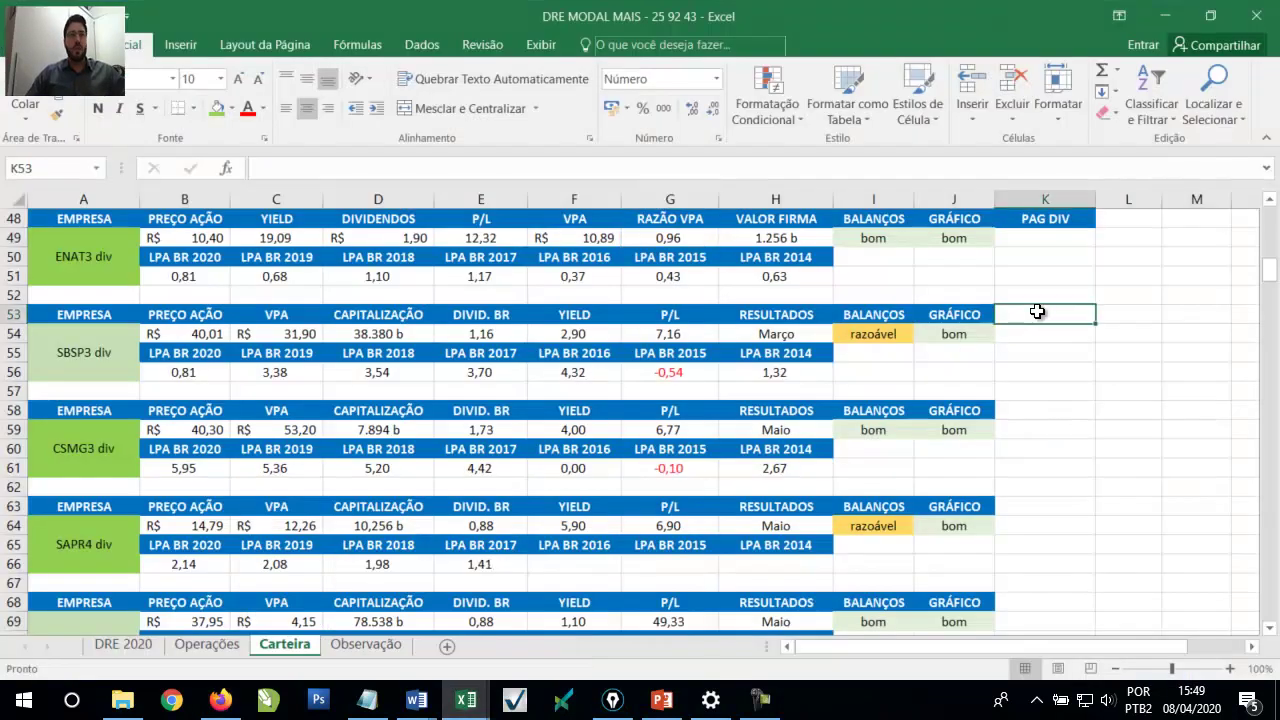